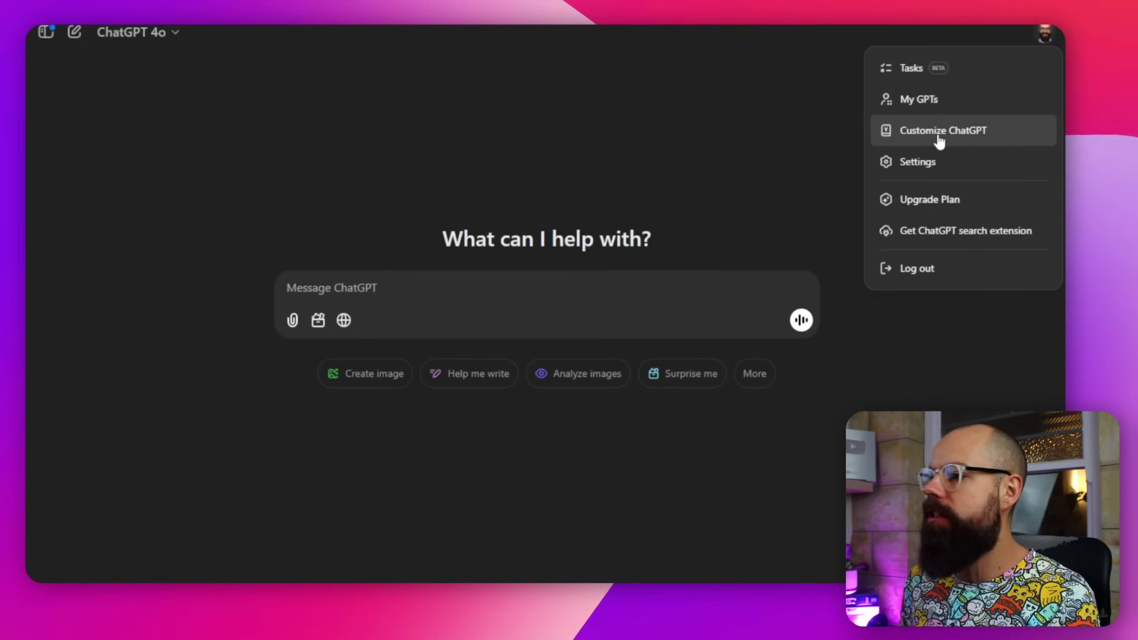
# Step: Open the Customize ChatGPT dialog from the profile avatar's account menu
pyautogui.click(939, 138)
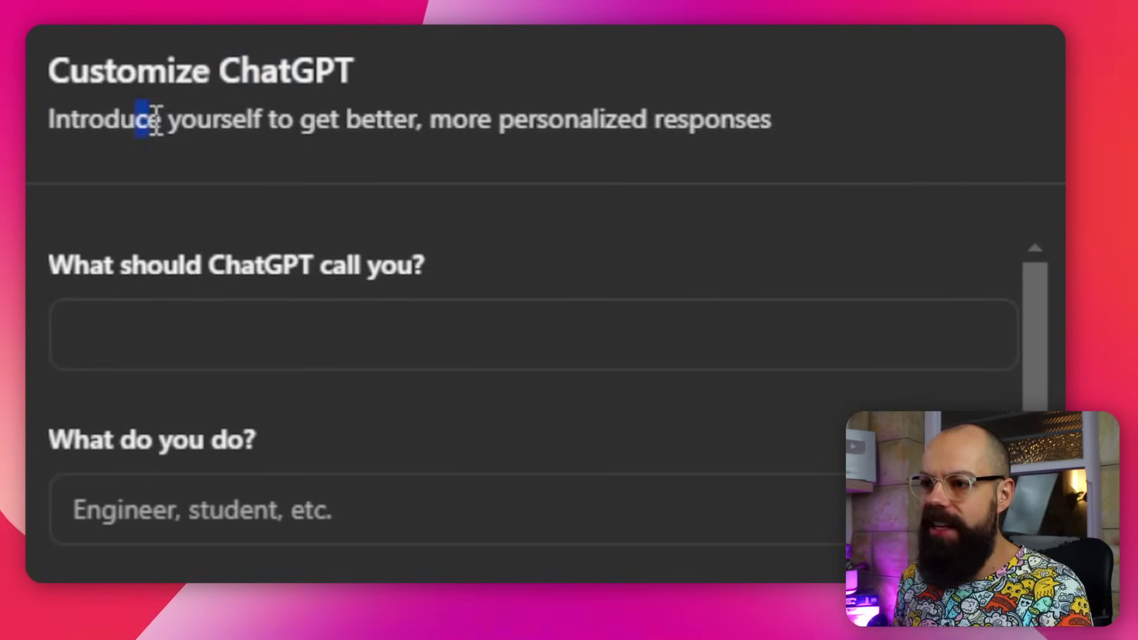
# Step: Enter your preferred name in the 'What should ChatGPT call you?' field
pyautogui.moveTo(156, 122); pyautogui.dragTo(264, 123)
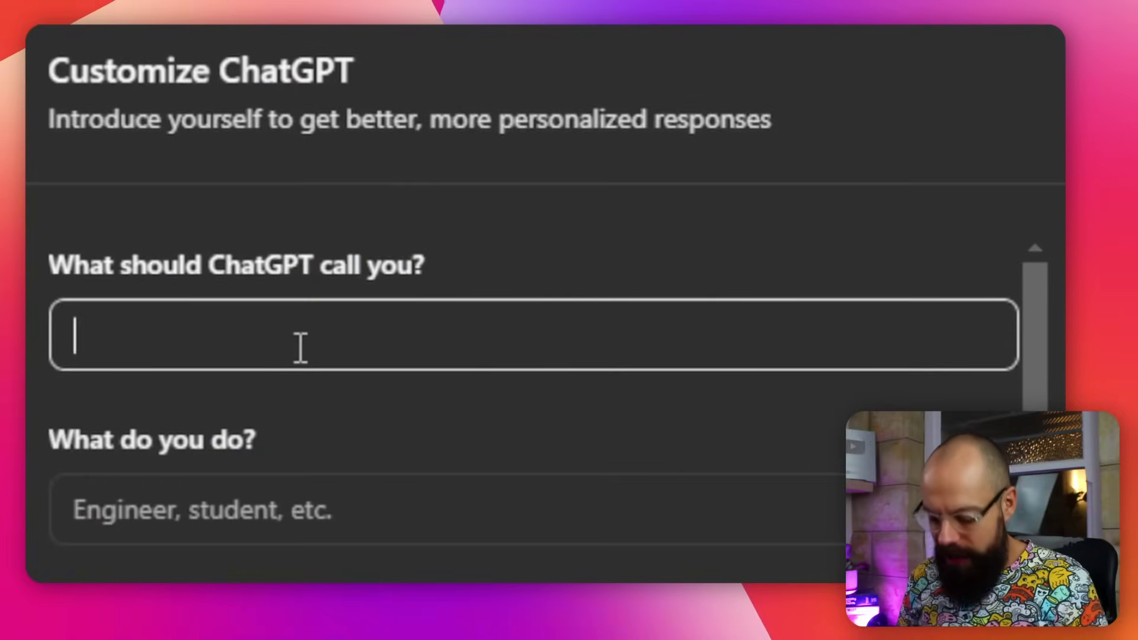
pyautogui.write('Dr Andy')
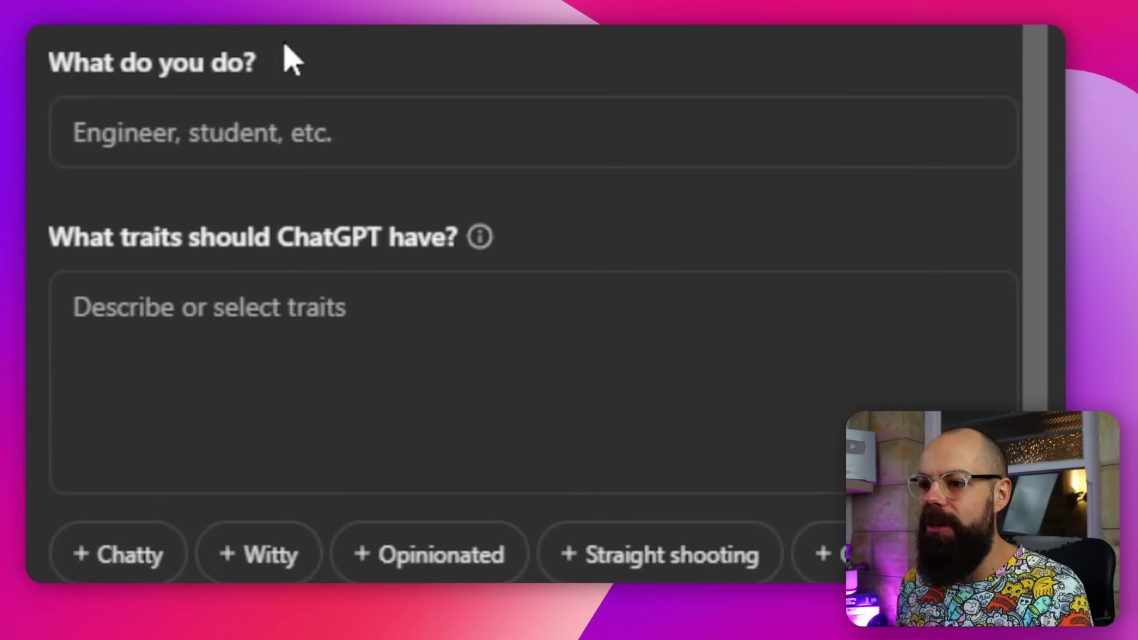
pyautogui.click(297, 129)
# Step: Enter occupation 'PhD st', cycle the trait suggestions three times, and start typing 'Academ' in traits
pyautogui.write('PhD student')
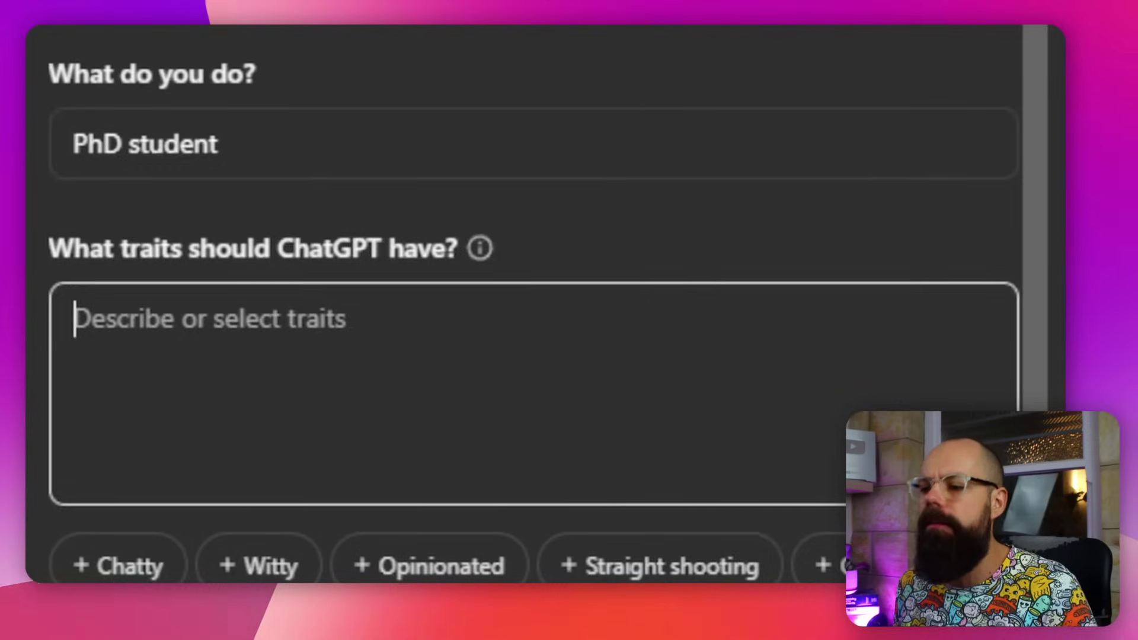
pyautogui.scroll(-3, 790, 555)
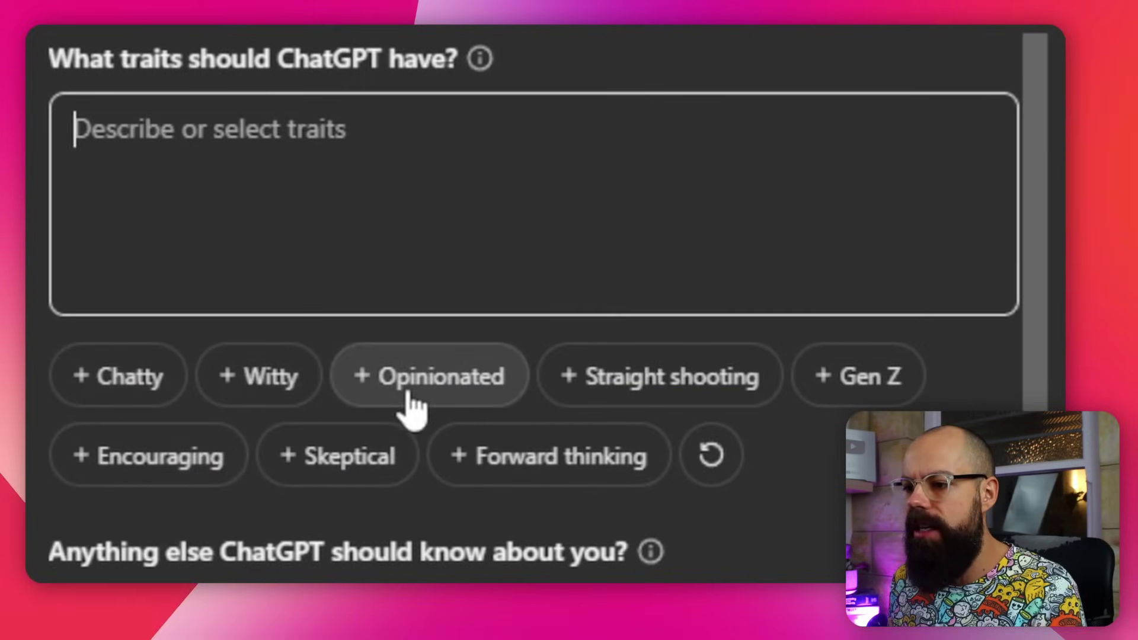
pyautogui.click(708, 465)
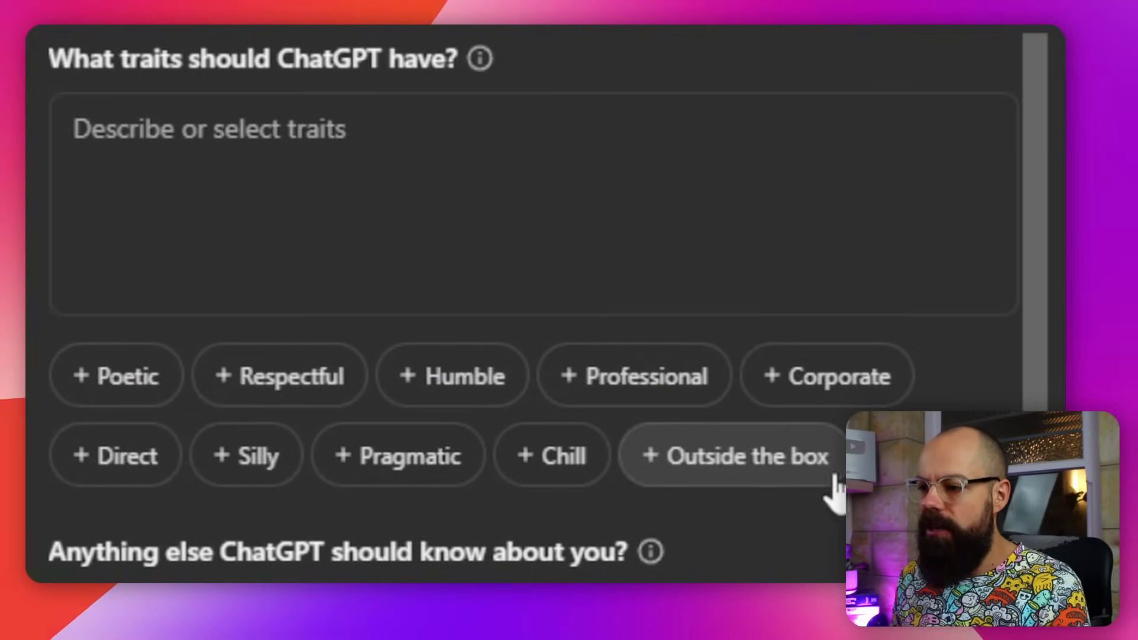
pyautogui.click(870, 456)
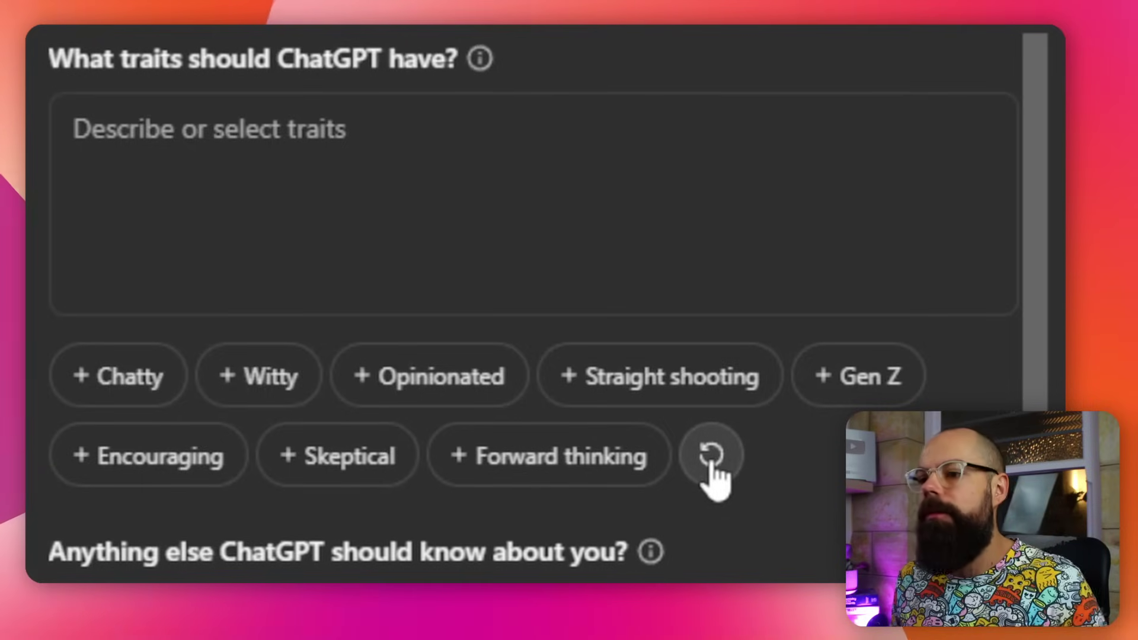
pyautogui.click(712, 465)
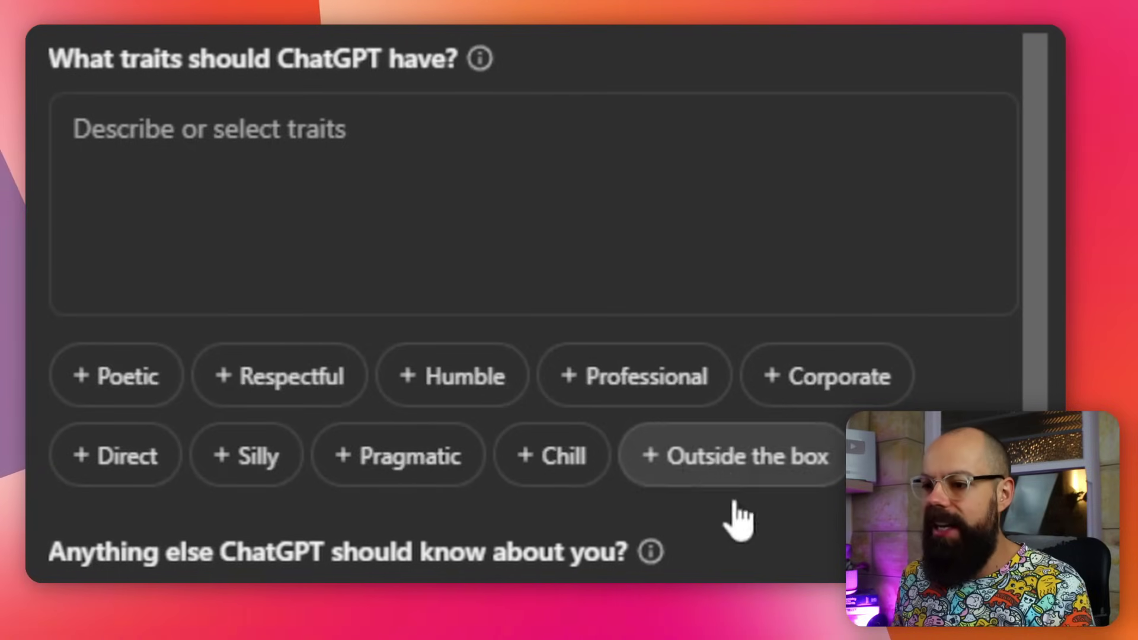
pyautogui.click(259, 166)
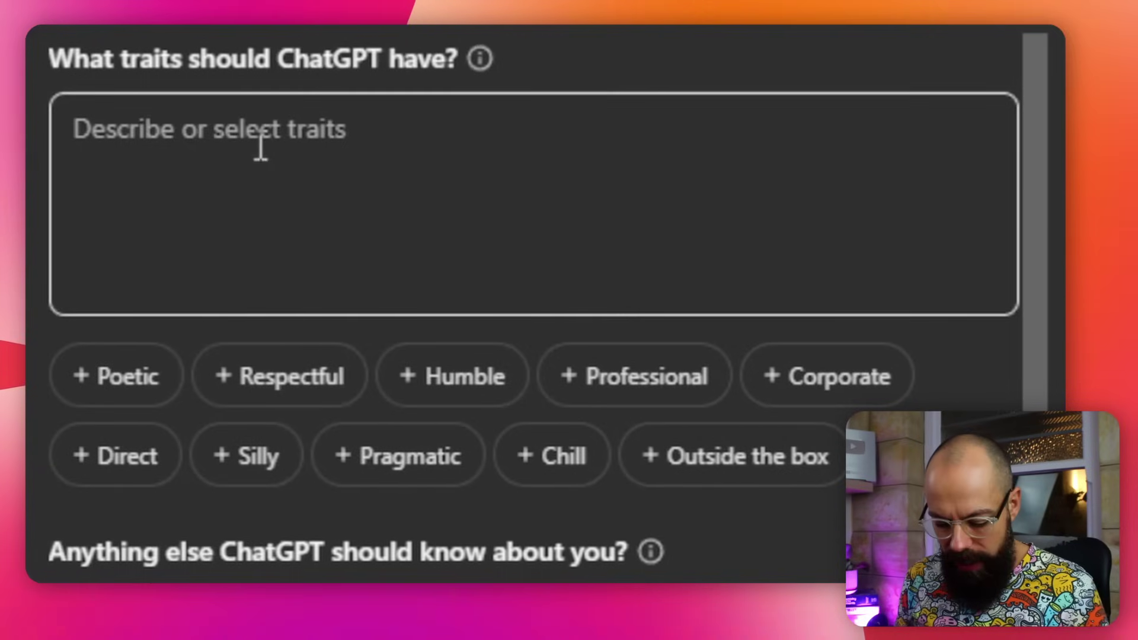
pyautogui.write('Aca')
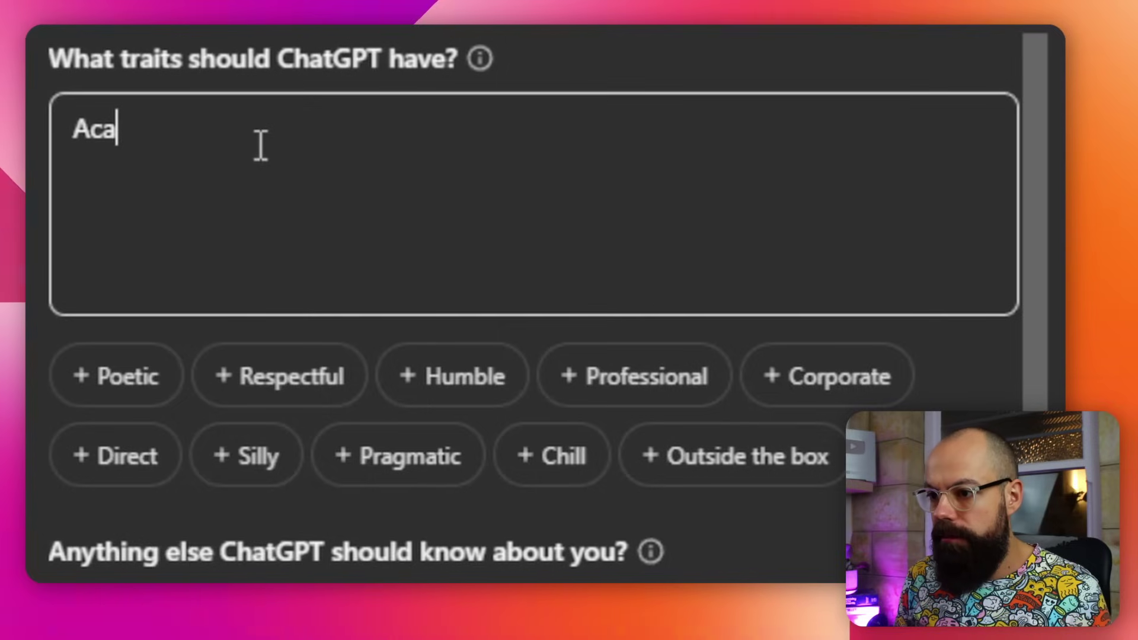
pyautogui.write('demic')
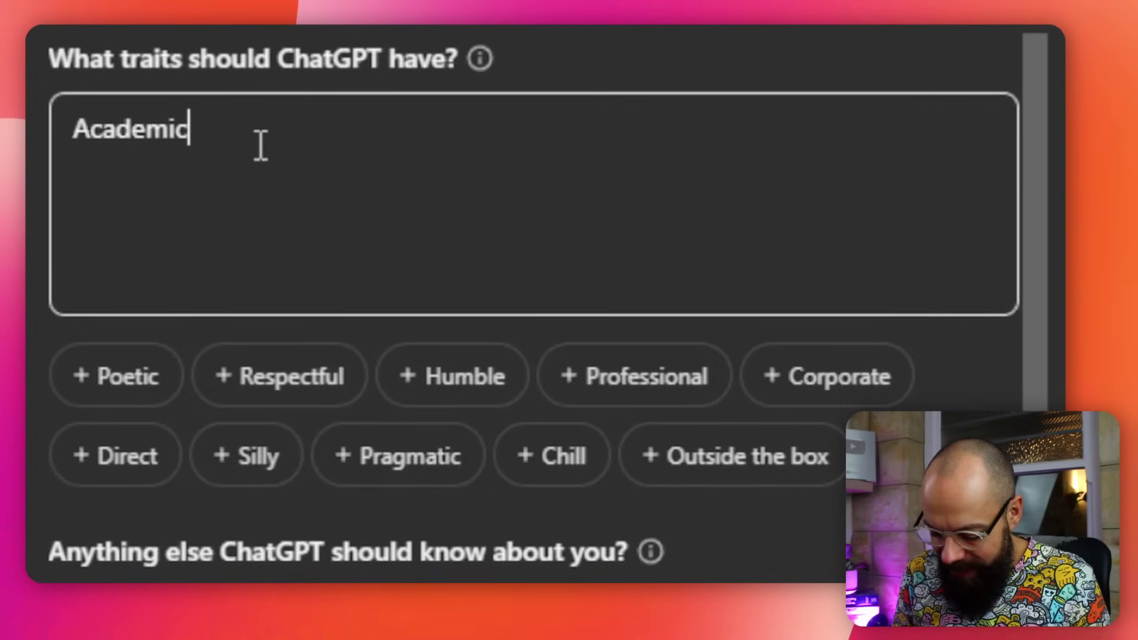
# Step: Write 'I want ChatGPT to be academic' in traits and add the Straight shooting suggestion
pyautogui.press('BackSpace')
pyautogui.press('BackSpace')
pyautogui.press('BackSpace')
pyautogui.press('BackSpace')
pyautogui.press('BackSpace')
pyautogui.press('BackSpace')
pyautogui.press('BackSpace')
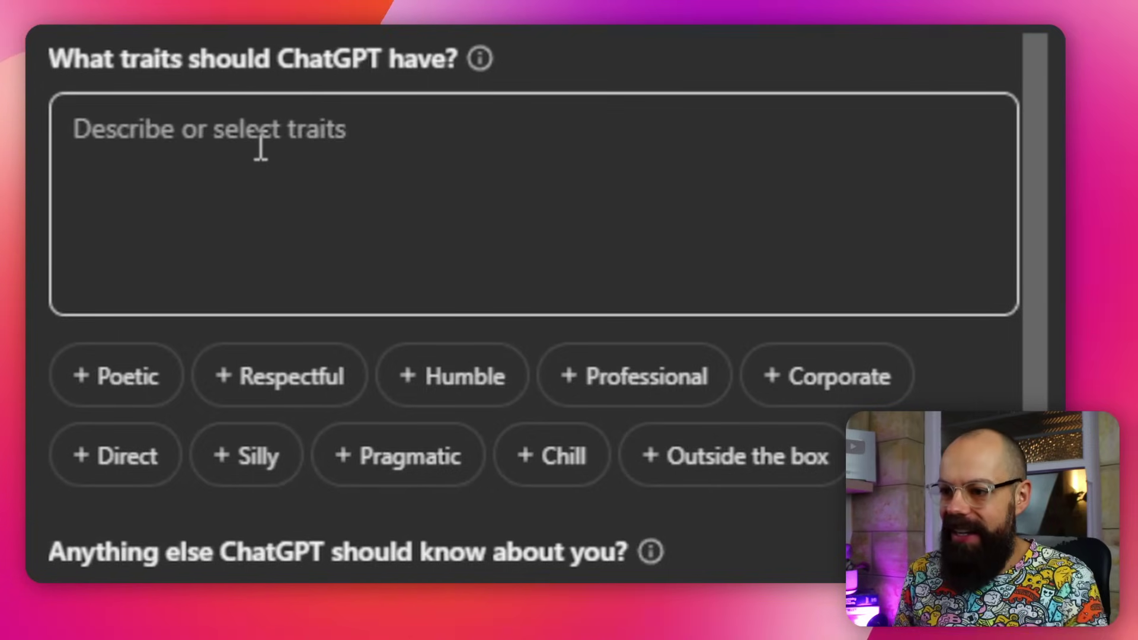
pyautogui.write('I want')
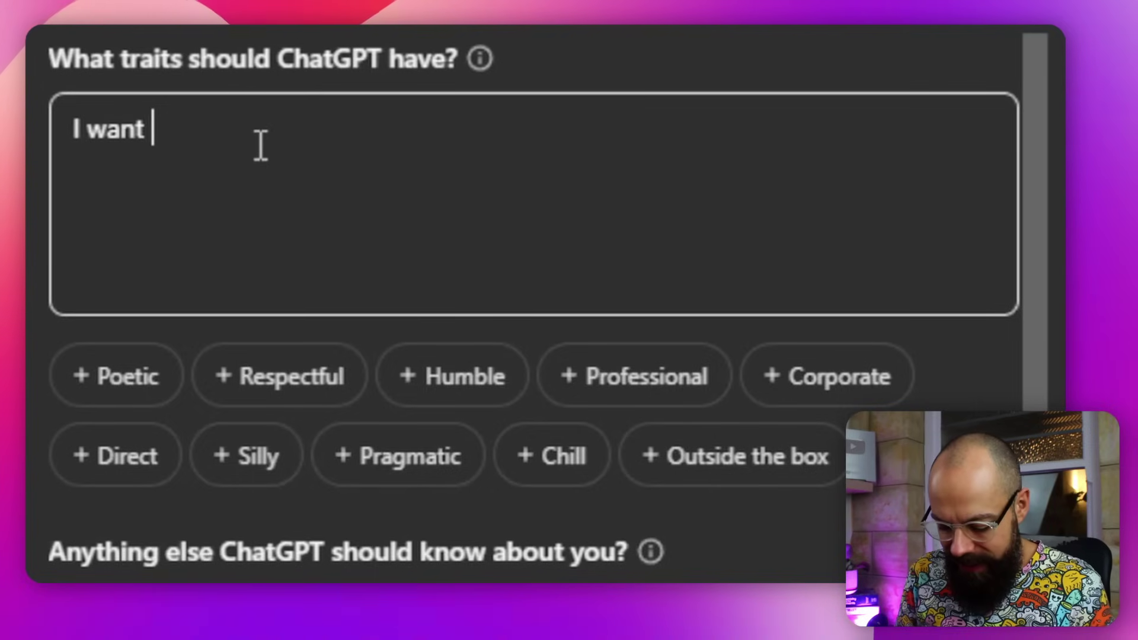
pyautogui.write(' Chat')
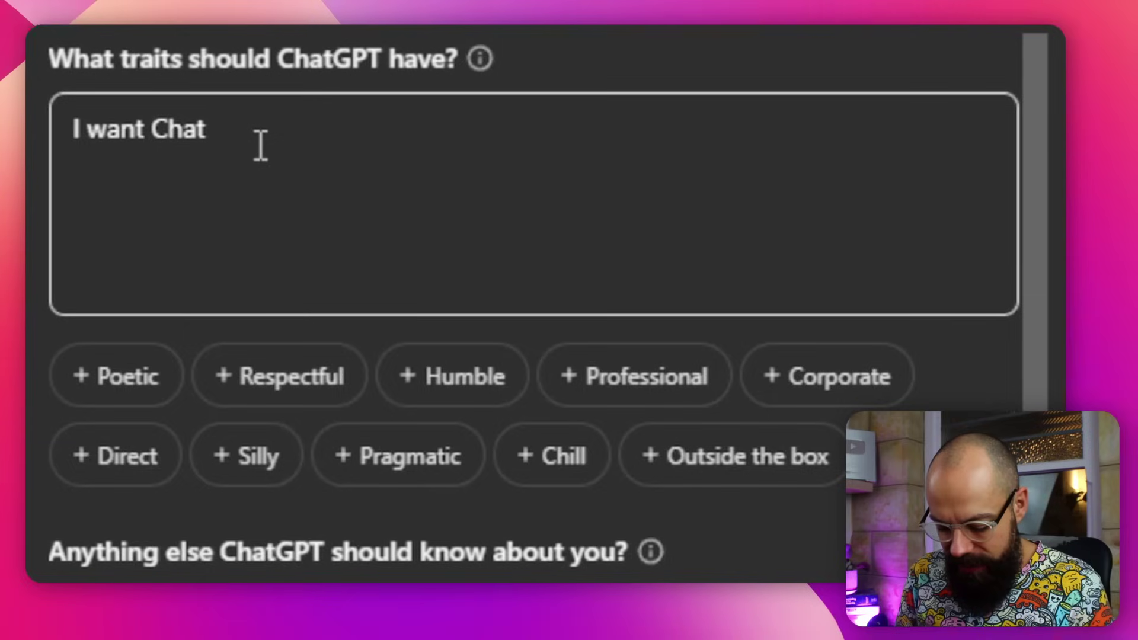
pyautogui.write('GPT')
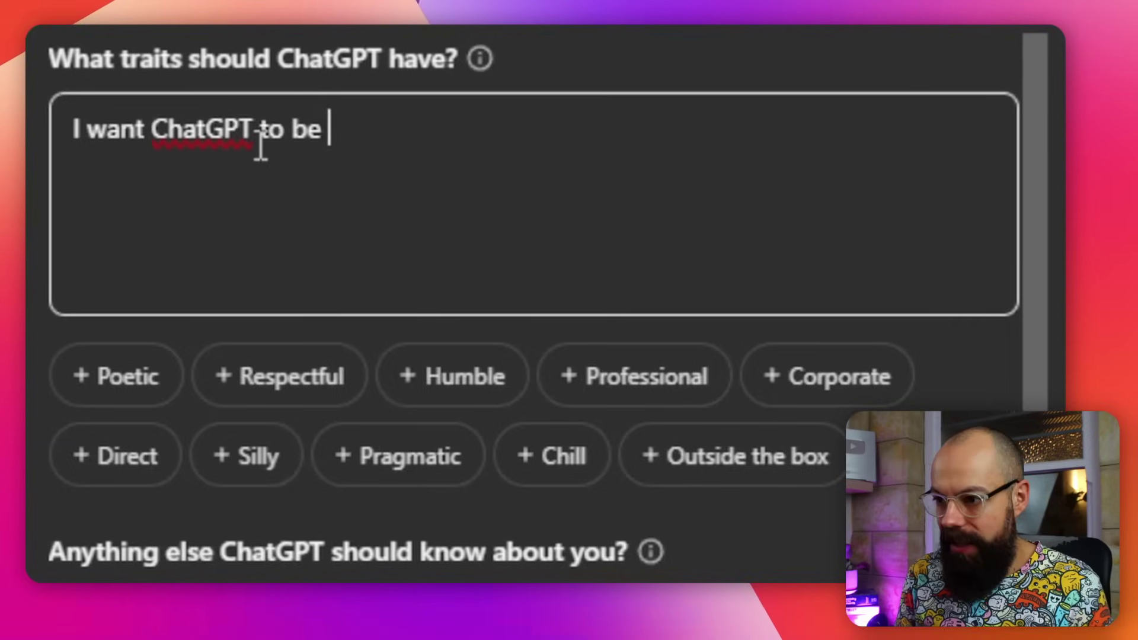
pyautogui.write(' to be ')
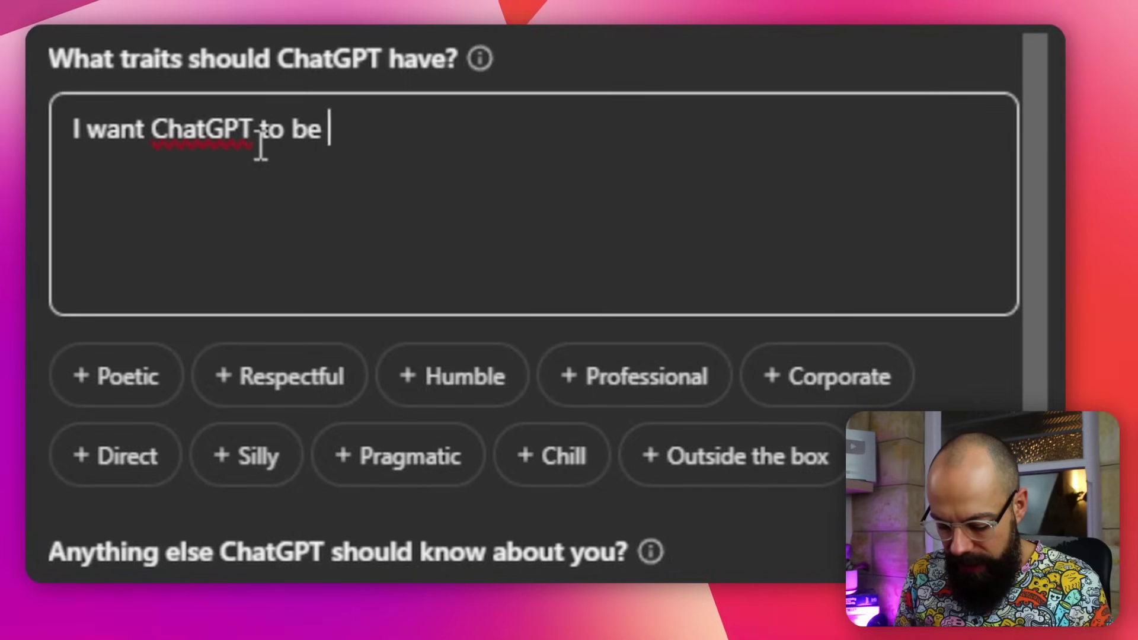
pyautogui.write('academic')
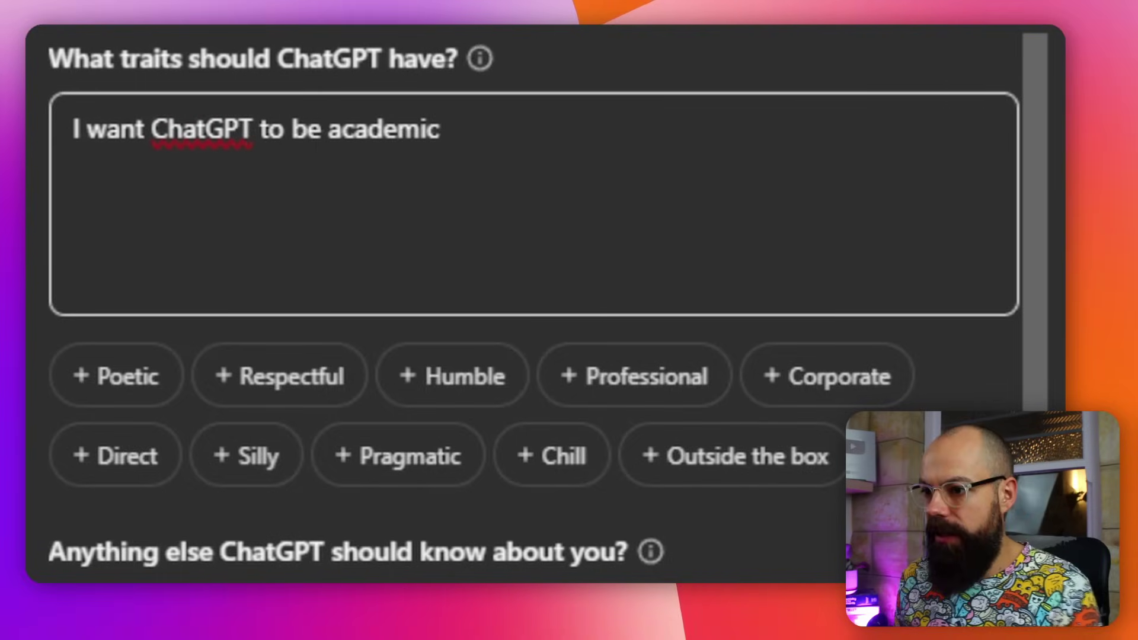
pyautogui.click(890, 455)
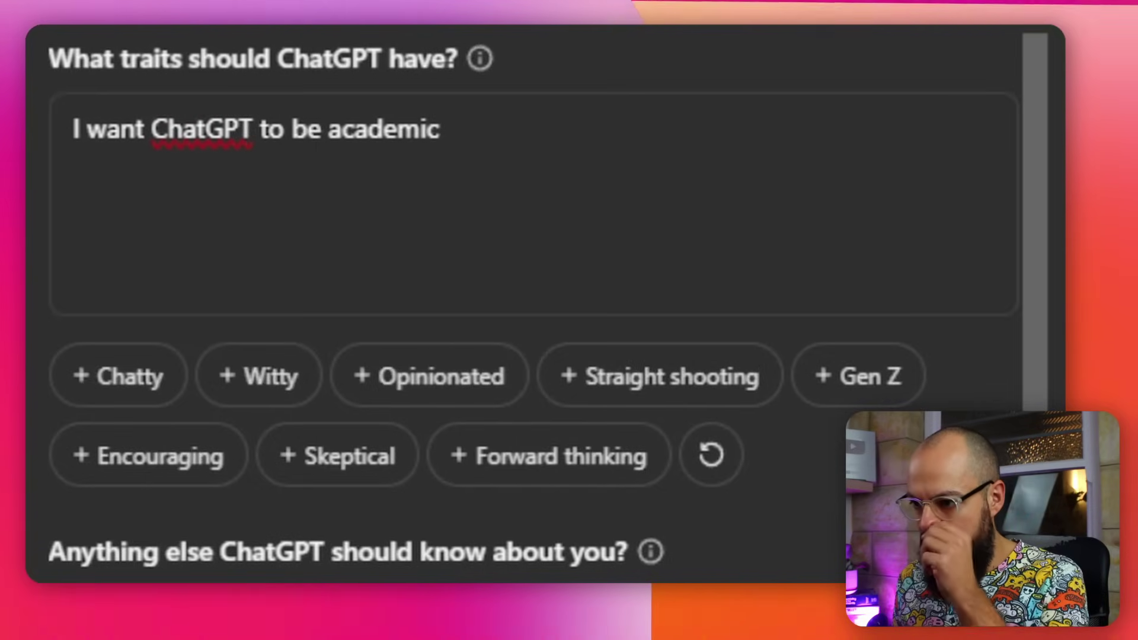
pyautogui.click(620, 386)
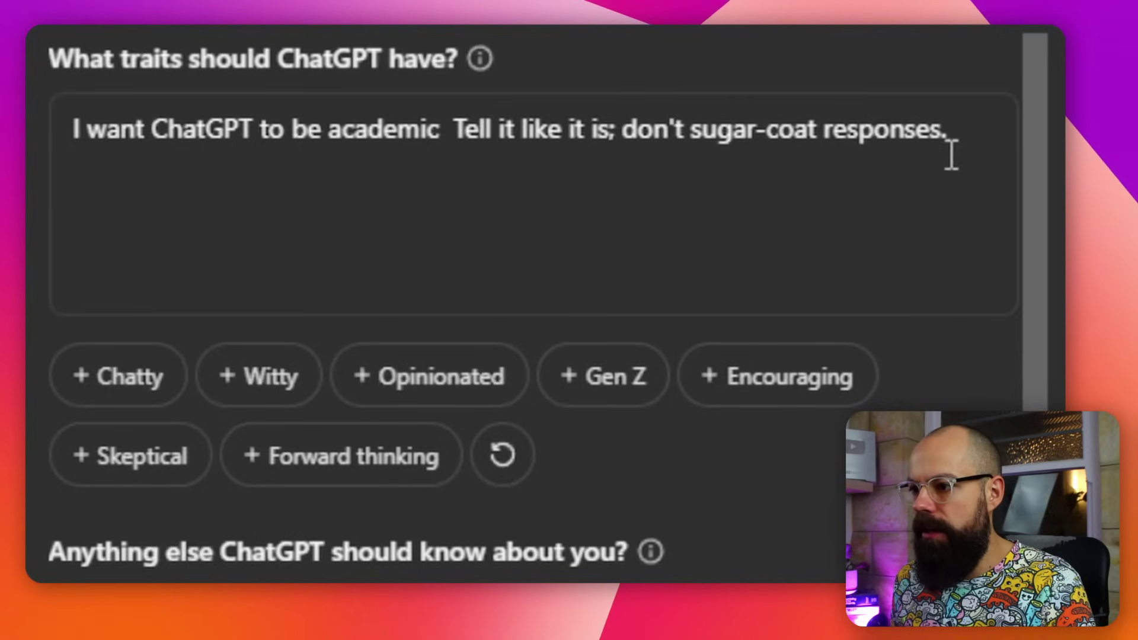
# Step: Extend the traits text with a sentence asking for responses suitable for an academic environment
pyautogui.click(447, 129)
pyautogui.write('.')
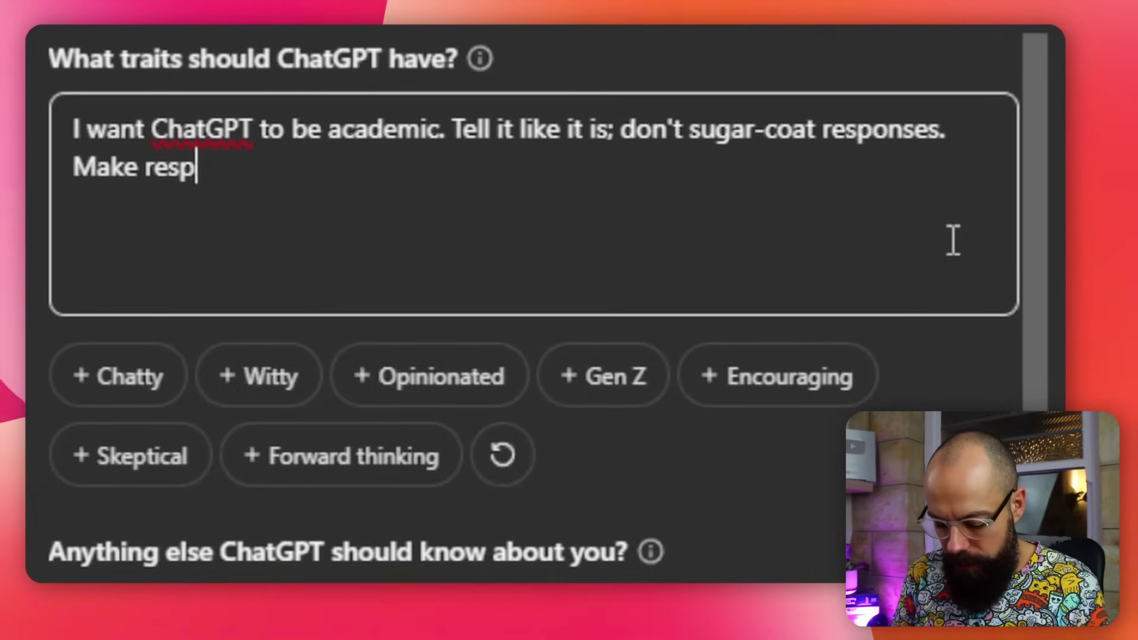
pyautogui.write('ond')
pyautogui.write('es suit')
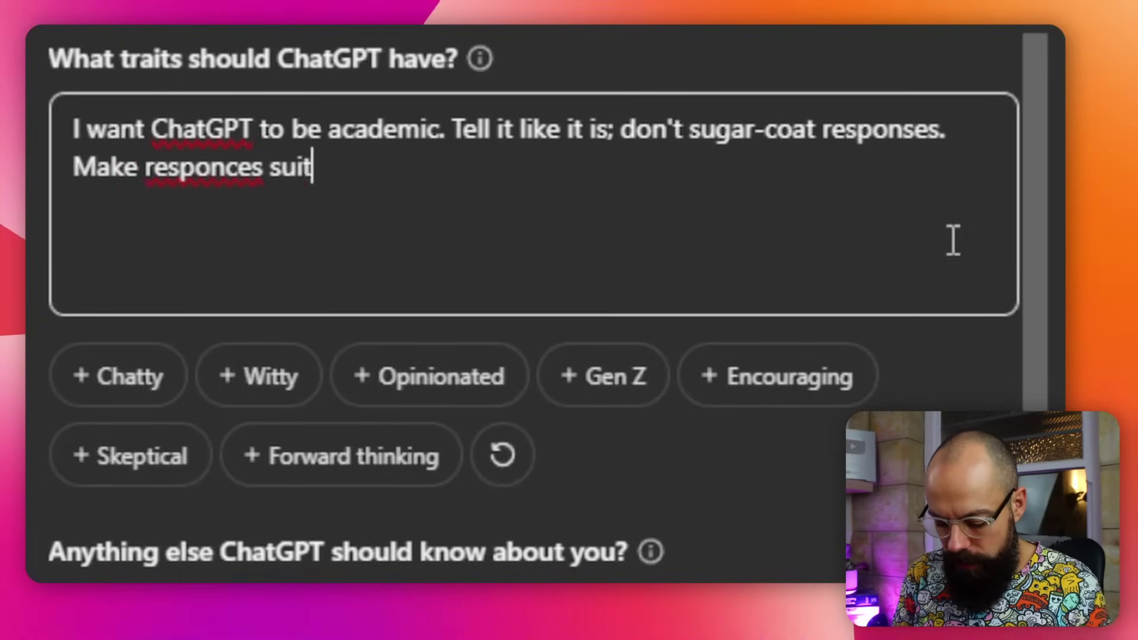
pyautogui.write('iable for an acad')
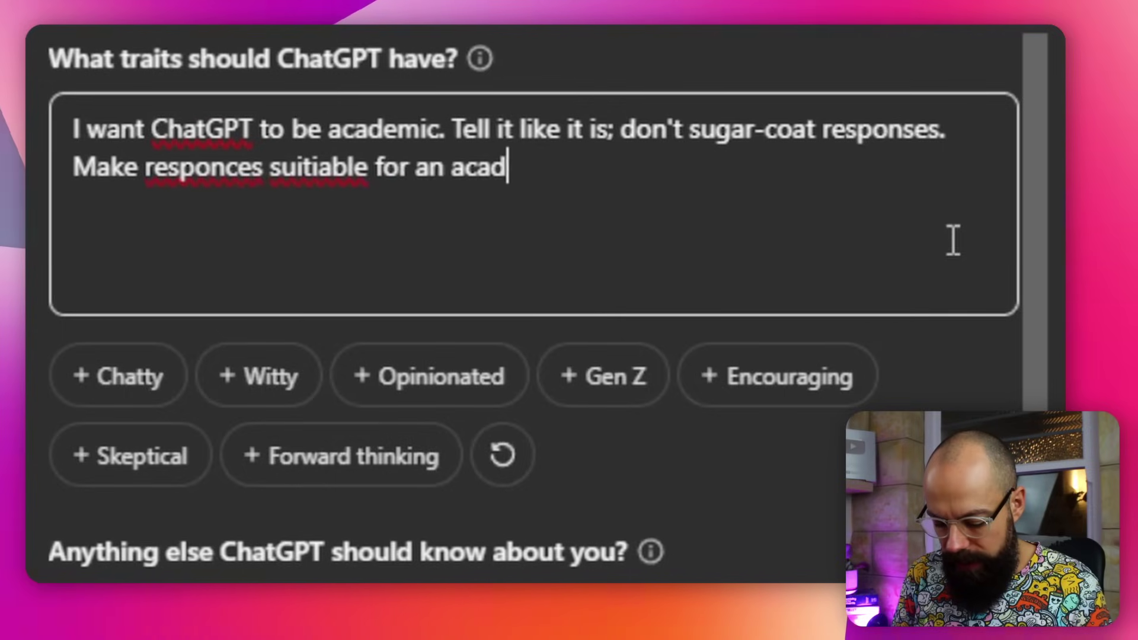
pyautogui.write('emic envi')
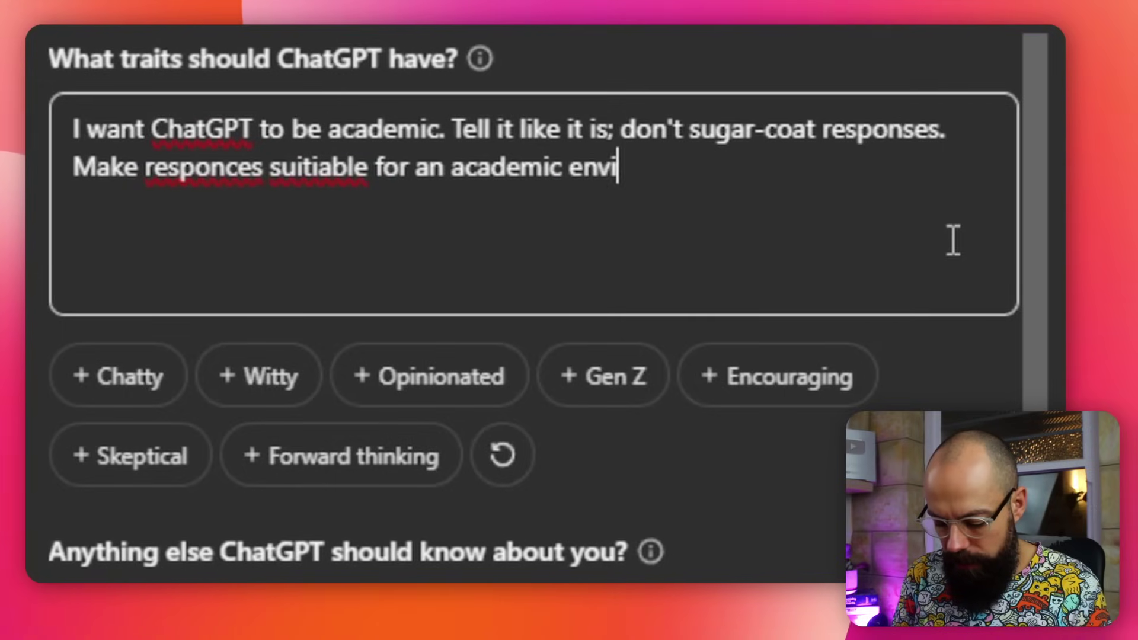
pyautogui.press('BackSpace')
pyautogui.write('rionment')
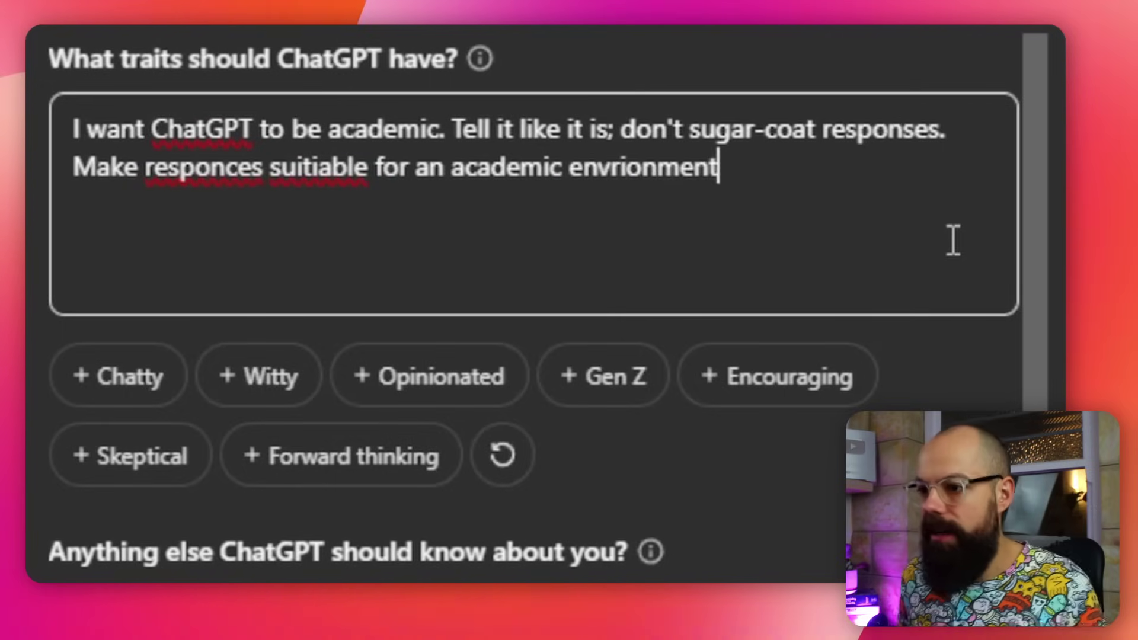
# Step: Fix the misspellings of environment, suitable and responses using spell-check suggestions
pyautogui.rightClick(621, 167)
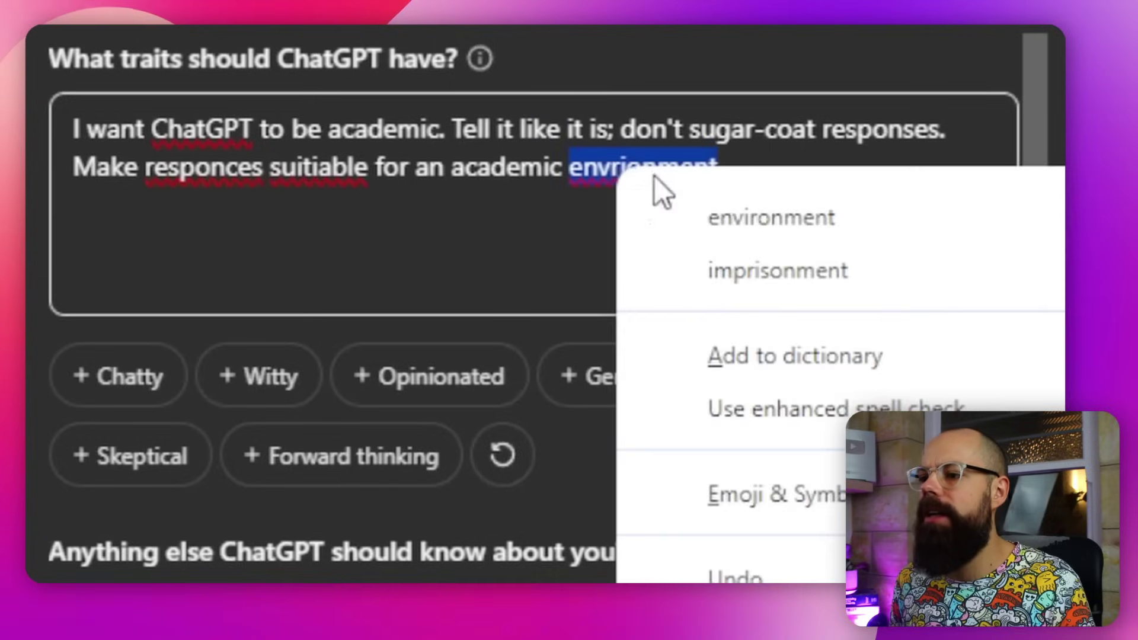
pyautogui.click(695, 219)
pyautogui.rightClick(332, 168)
pyautogui.click(437, 216)
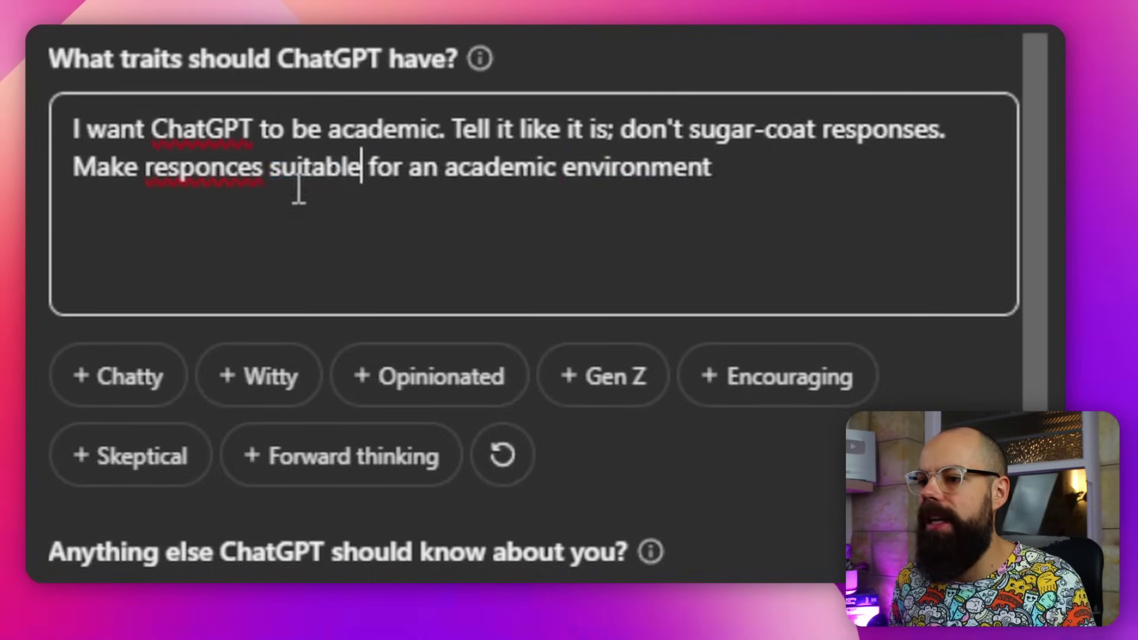
pyautogui.rightClick(225, 169)
pyautogui.click(332, 221)
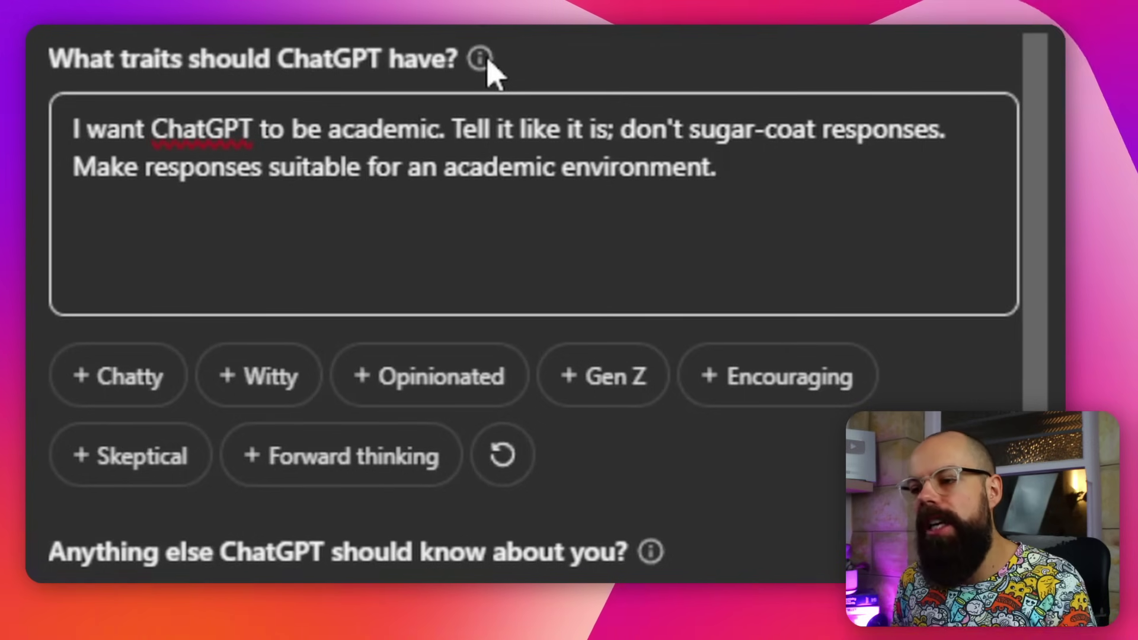
pyautogui.scroll(-3, 625, 437)
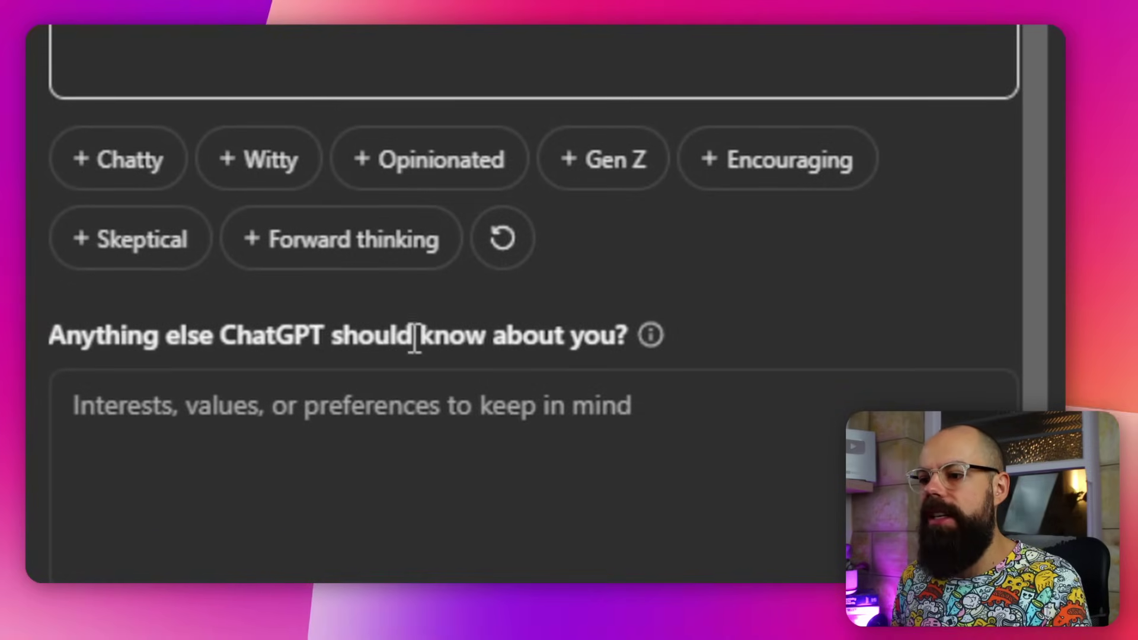
# Step: Place the cursor in the 'Anything else ChatGPT should know about you?' box
pyautogui.moveTo(647, 343)
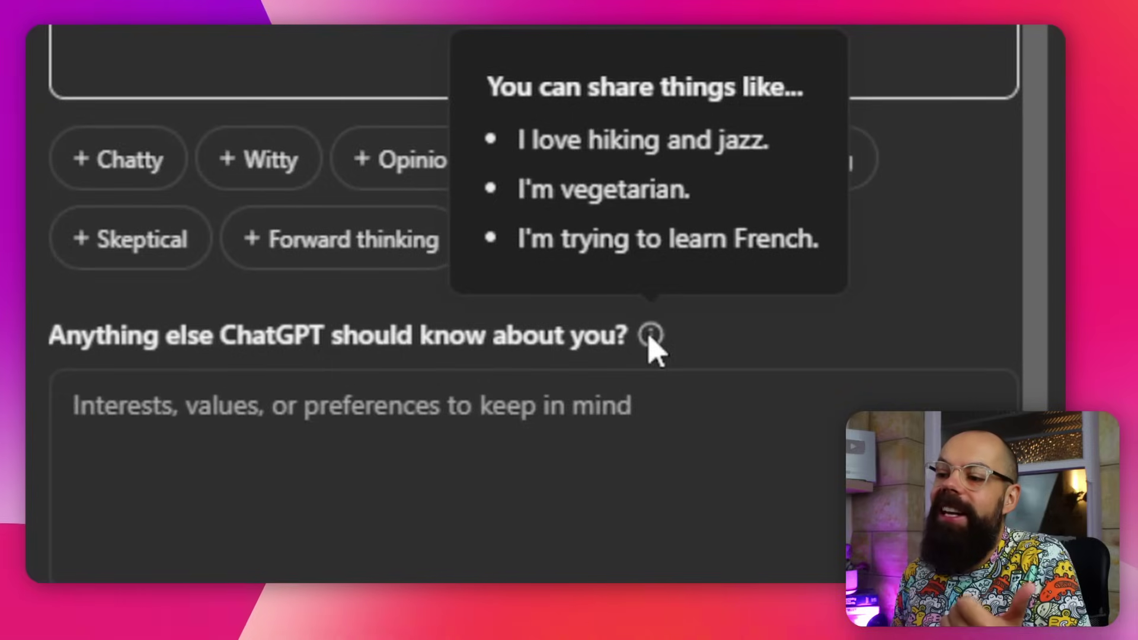
pyautogui.click(622, 389)
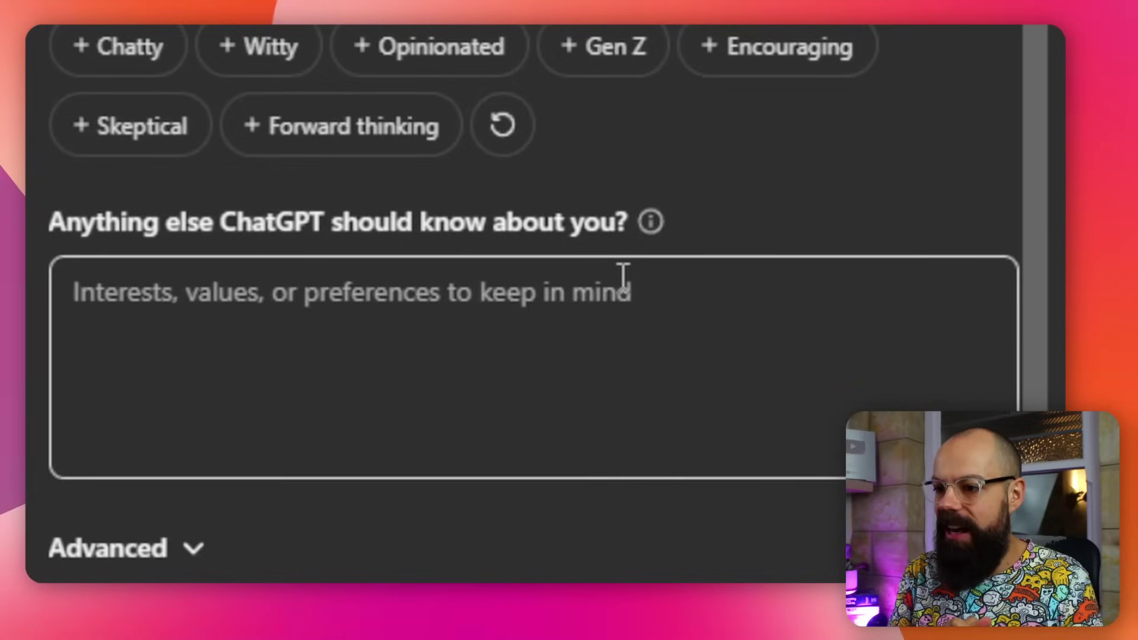
# Step: Enter 'I am a PhD student, I am working on OPV devices' in the about-you box
pyautogui.write('I am ')
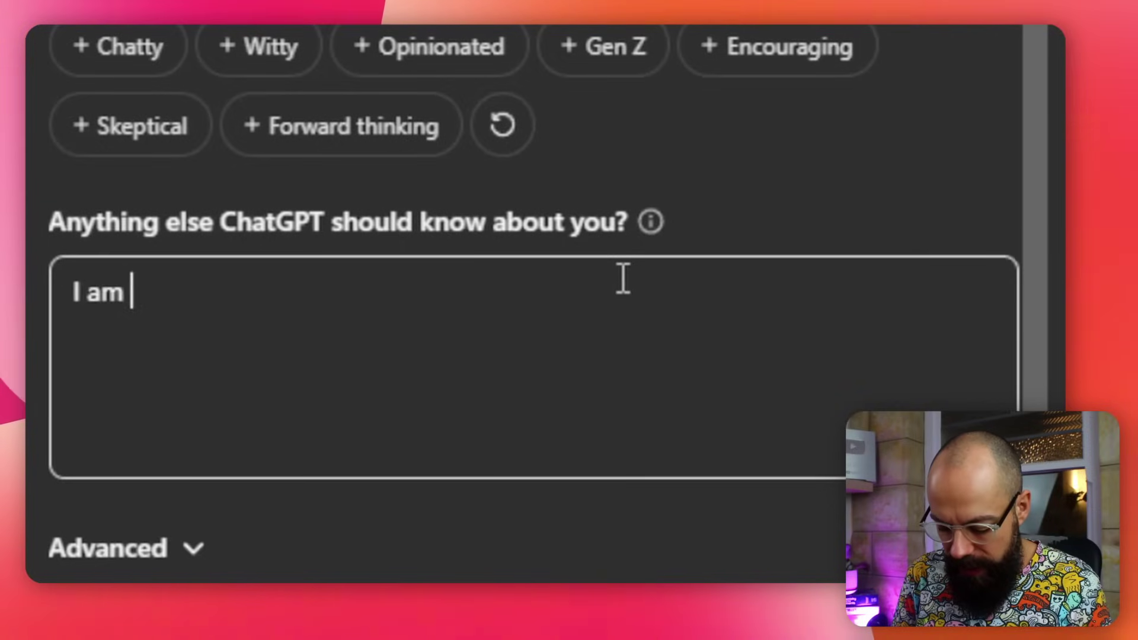
pyautogui.write('a PhD stud')
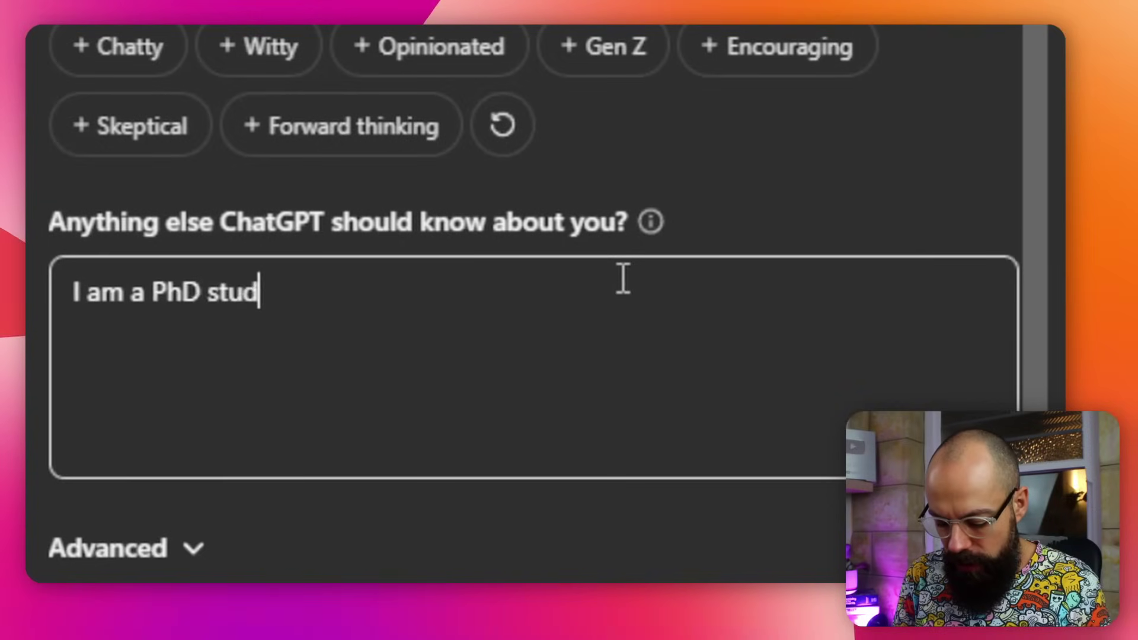
pyautogui.write('ent, ')
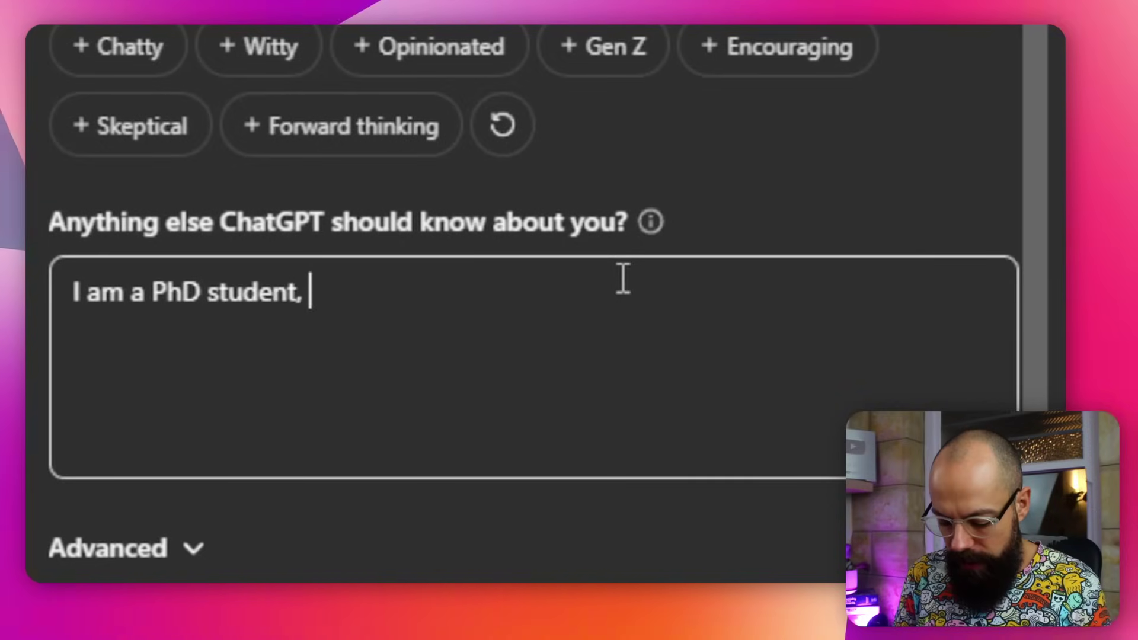
pyautogui.write('I an ')
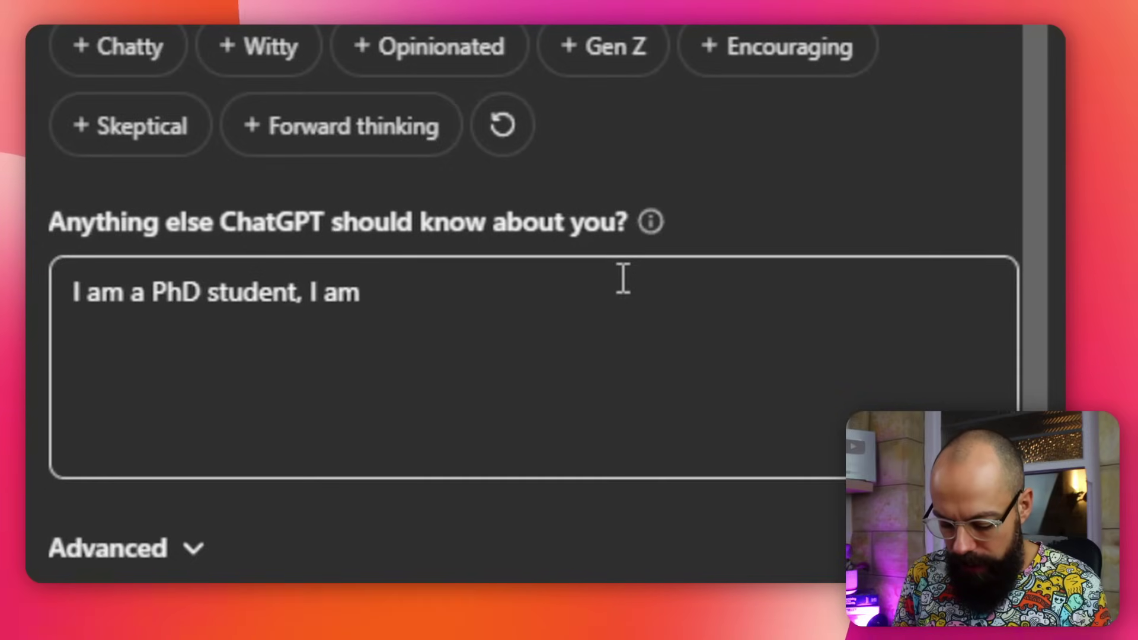
pyautogui.write('working on OP')
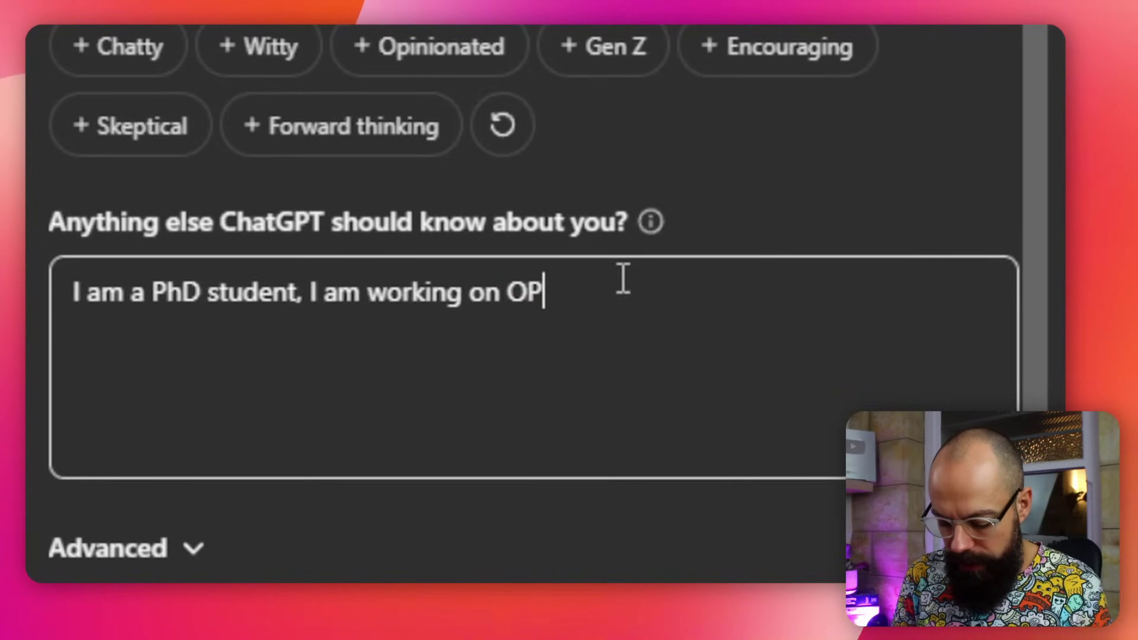
pyautogui.write('V deivec')
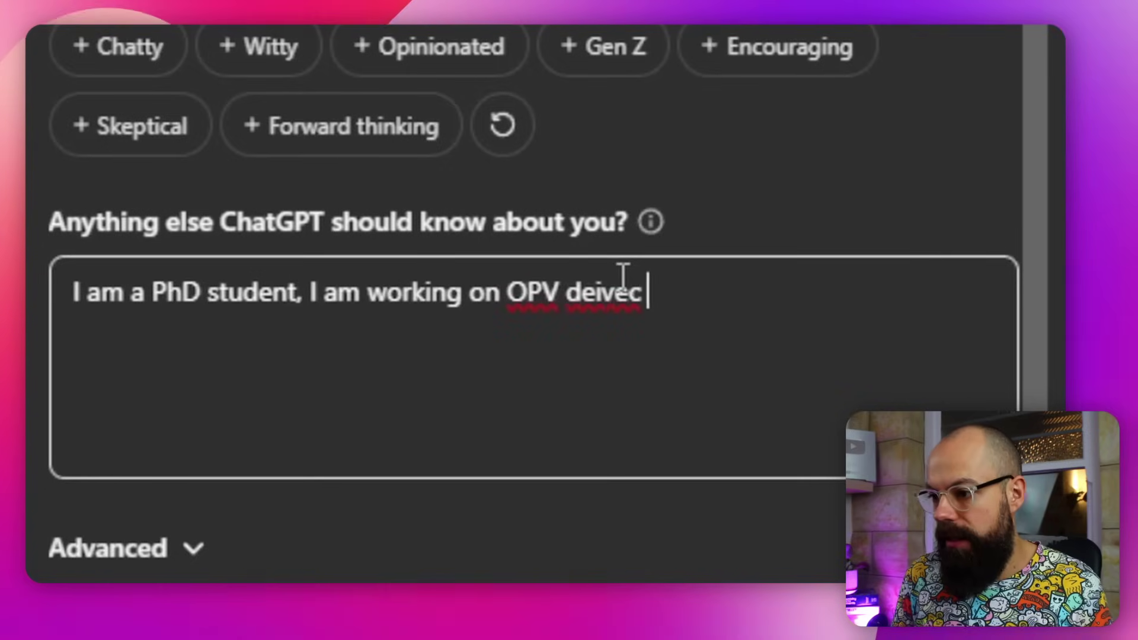
pyautogui.rightClick(605, 297)
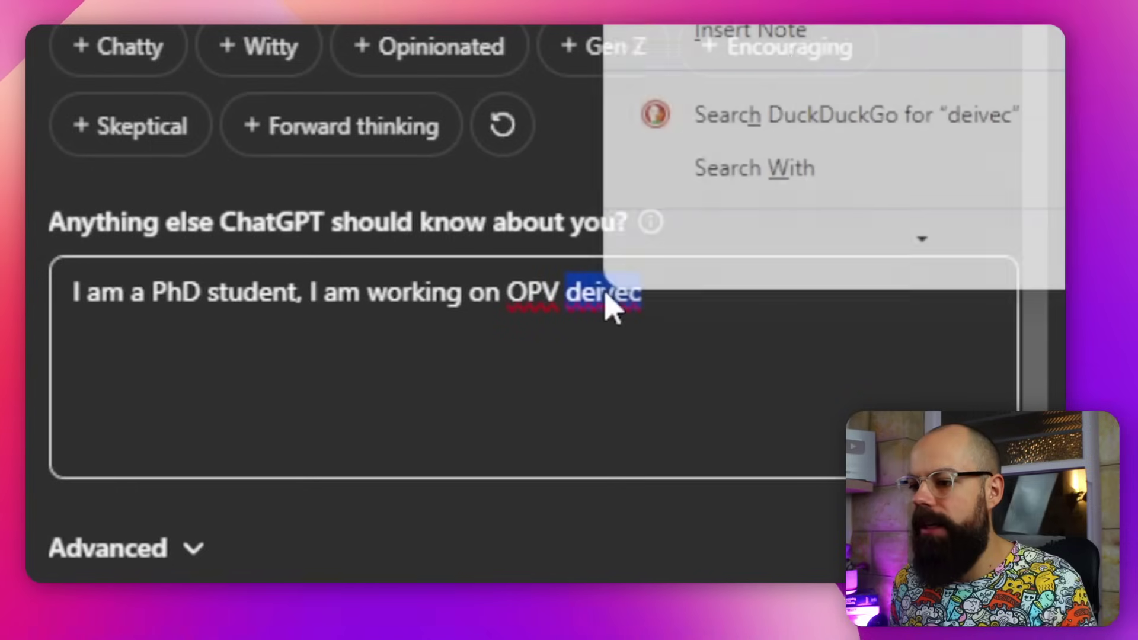
pyautogui.click(635, 328)
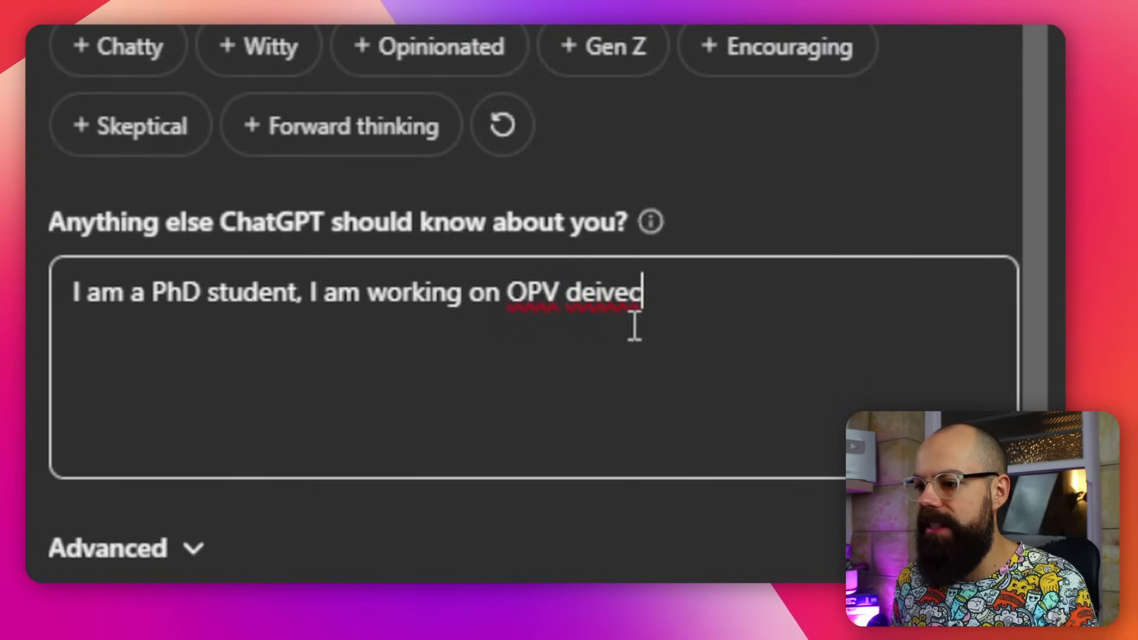
pyautogui.write('devic')
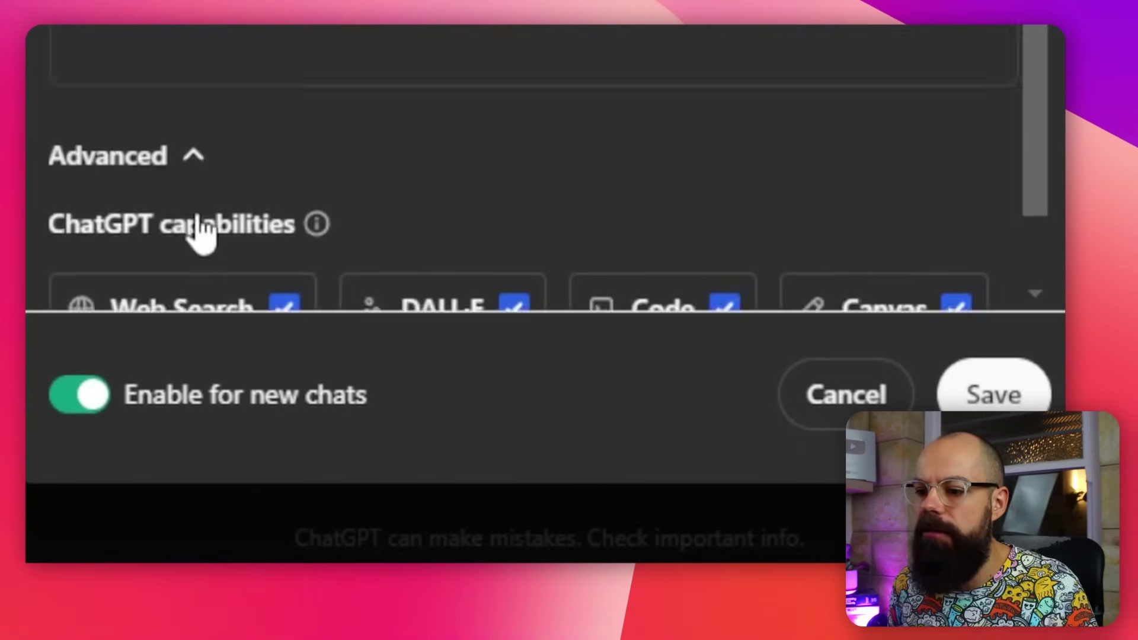
pyautogui.scroll(-2, 202, 231)
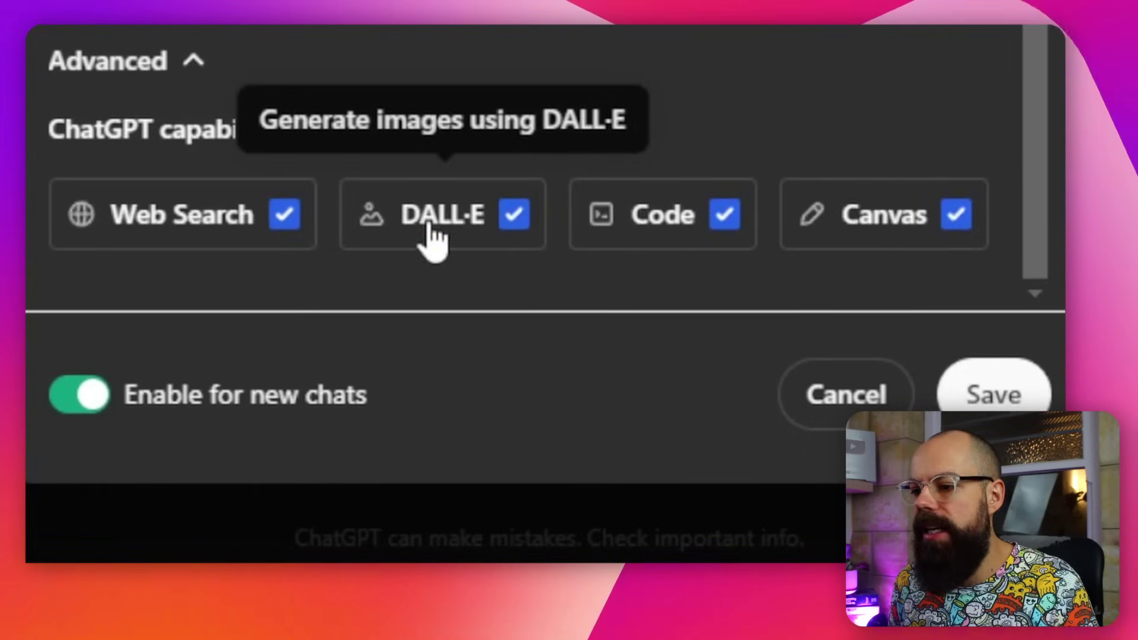
# Step: Toggle the DALL·E capability off and back on so it stays enabled
pyautogui.click(514, 215)
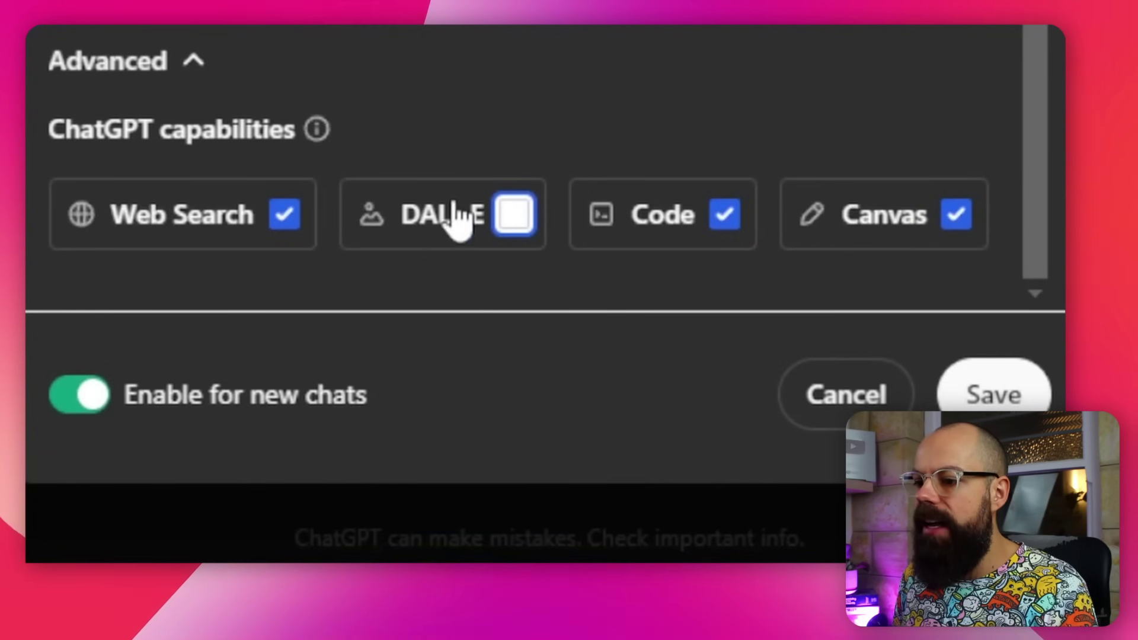
pyautogui.click(516, 219)
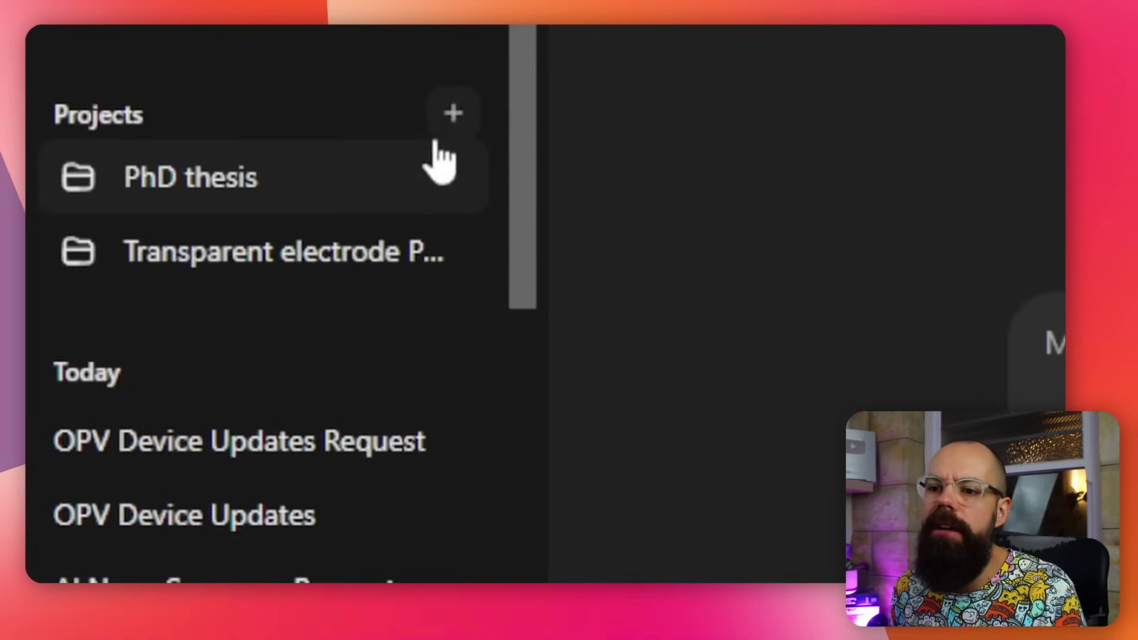
# Step: Create a project named 'New Paper' and view its available chat tools
pyautogui.click(453, 114)
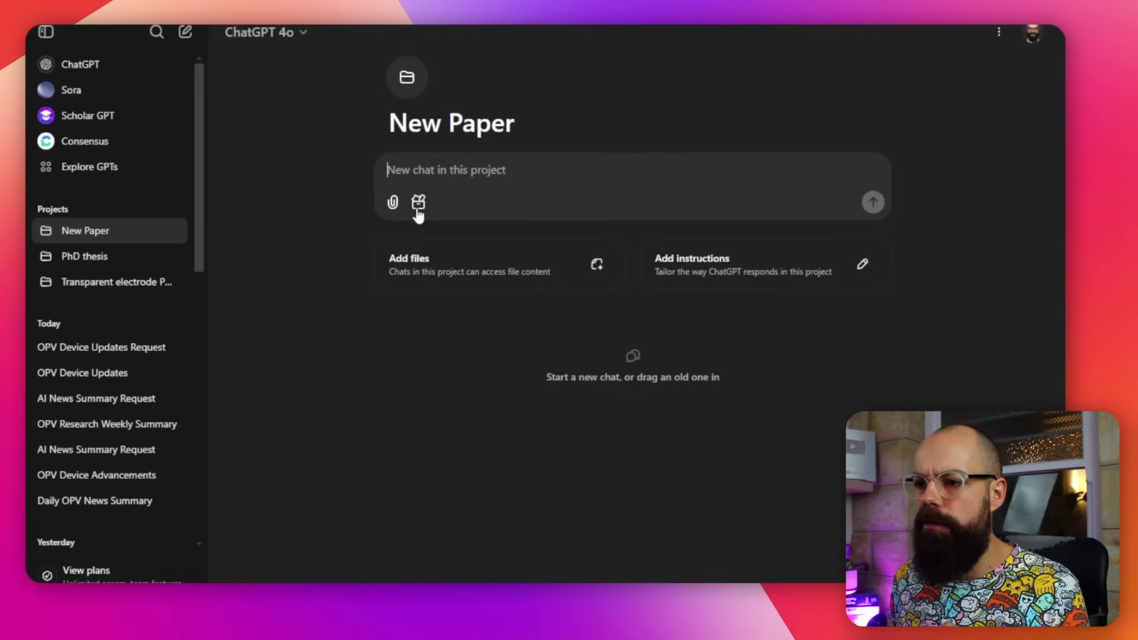
pyautogui.click(417, 205)
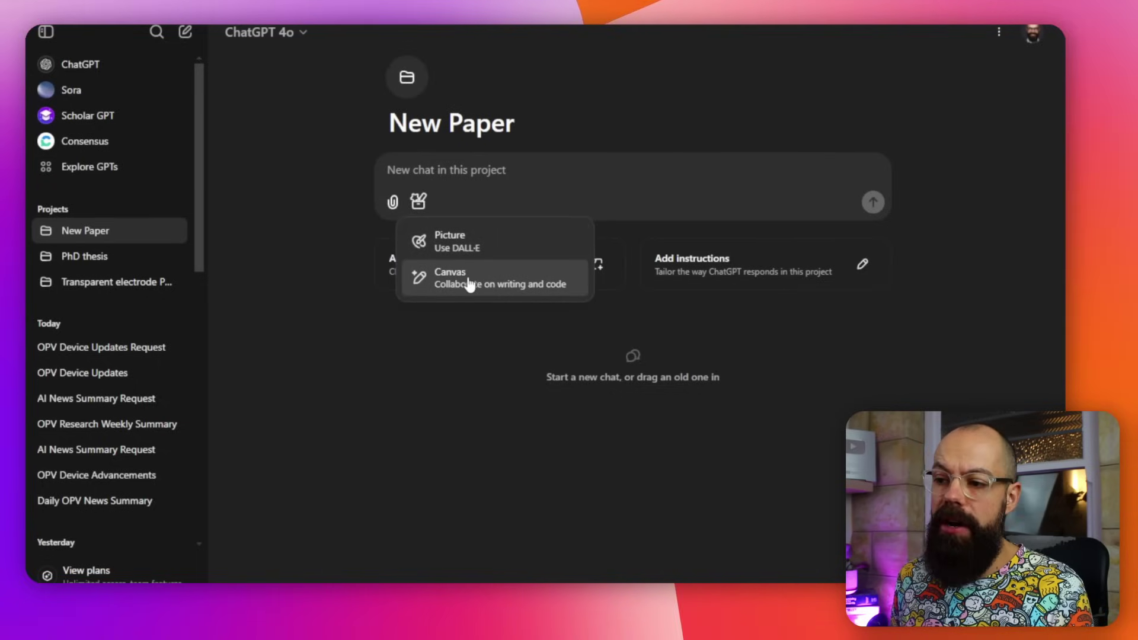
# Step: Close the tools menu and open the file picker from New Paper's Add files dialog
pyautogui.click(361, 230)
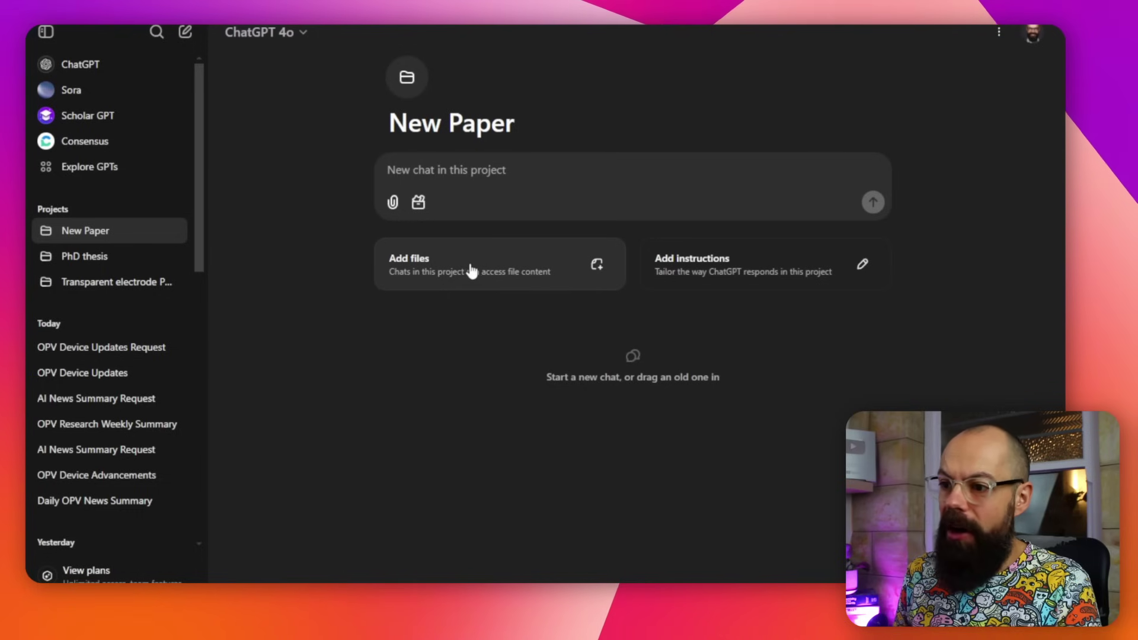
pyautogui.click(479, 271)
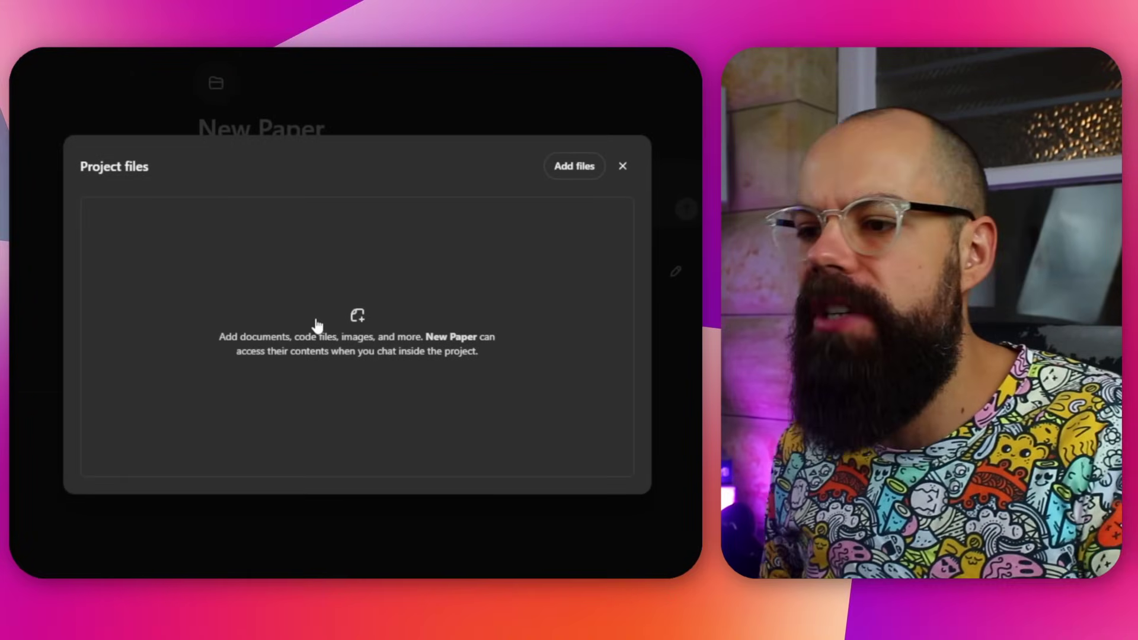
pyautogui.click(345, 324)
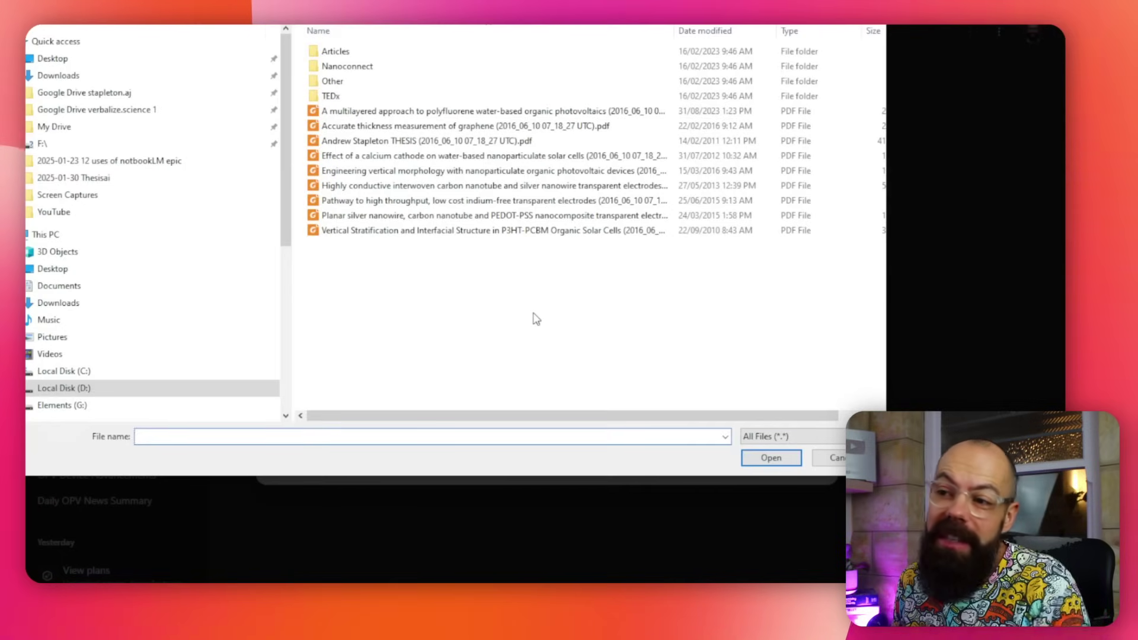
# Step: Upload the six PDFs, 'Effect of a calcium cathode…' through 'Vertical Stratification…', to New Paper
pyautogui.keyDown('shift'); pyautogui.click(370, 159); pyautogui.keyUp('shift')
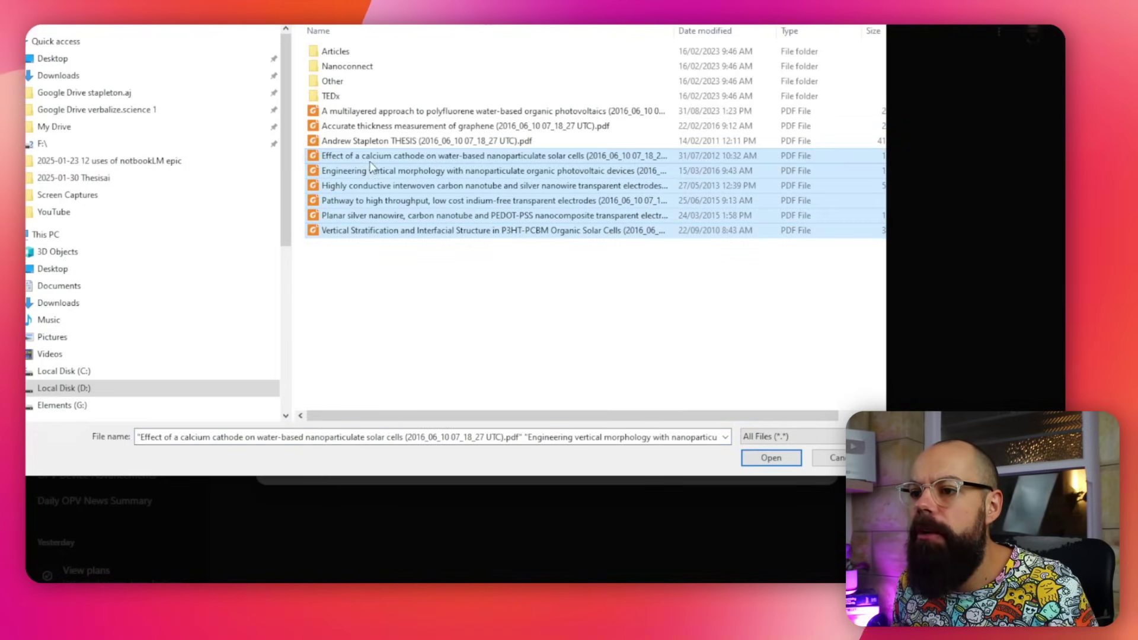
pyautogui.click(772, 458)
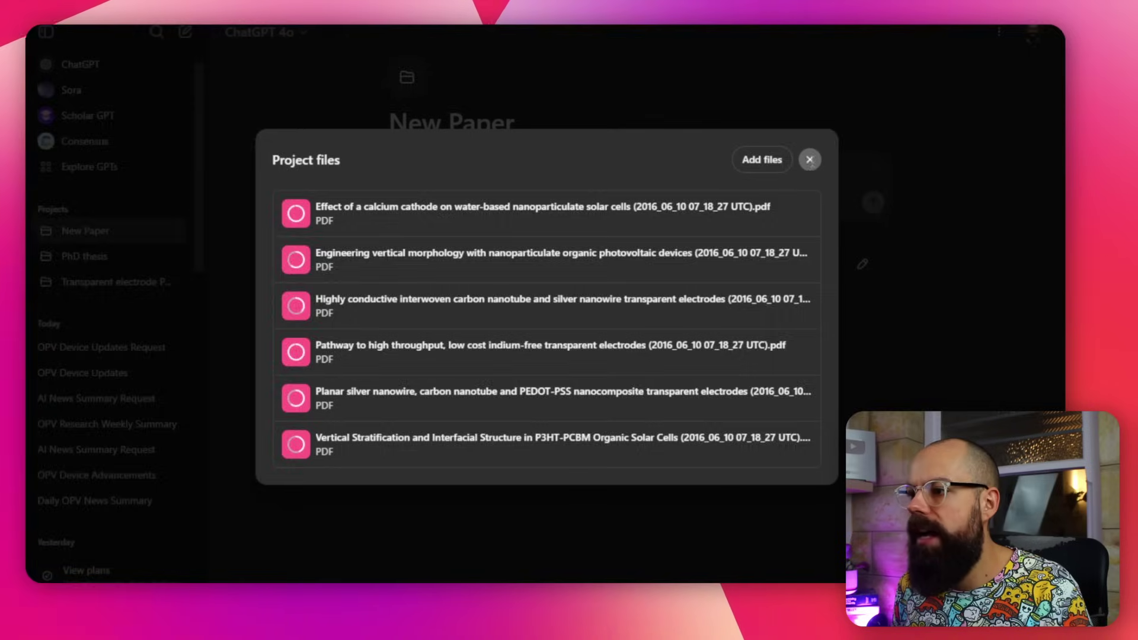
pyautogui.click(808, 158)
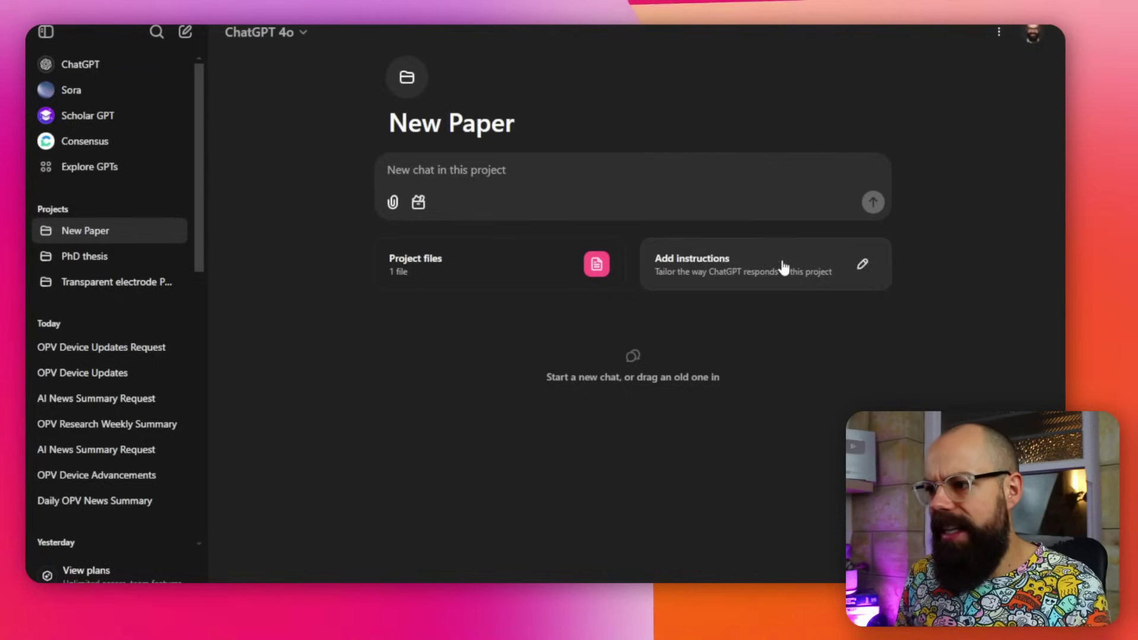
# Step: Open the Add instructions card on the New Paper project page
pyautogui.click(783, 268)
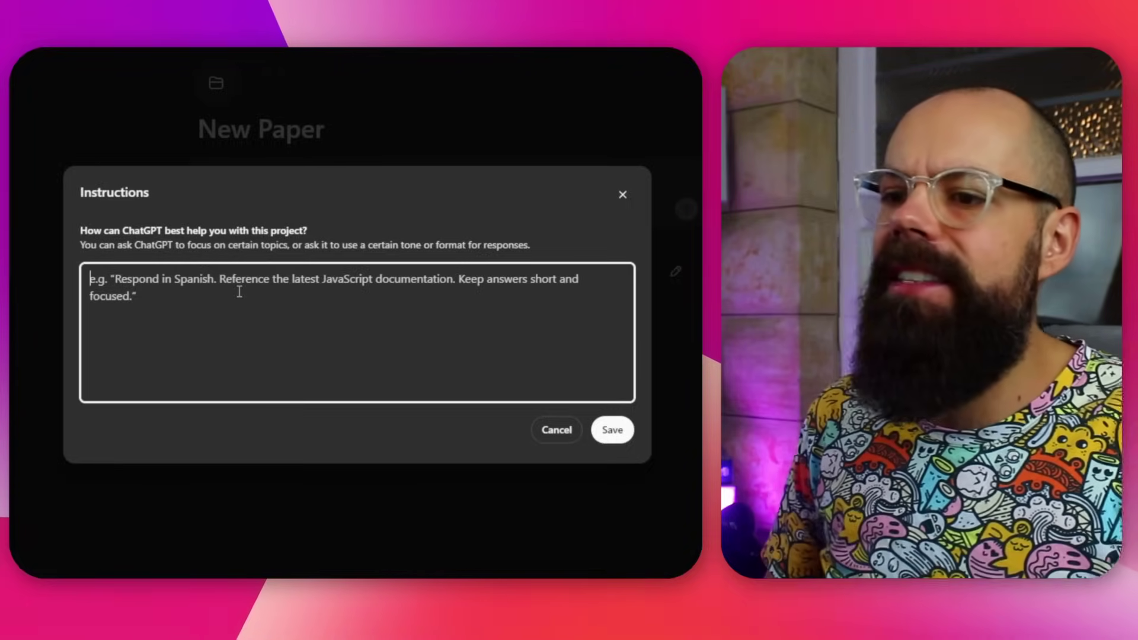
# Step: Start the project instructions with the words "I'm a"
pyautogui.write("I'm ")
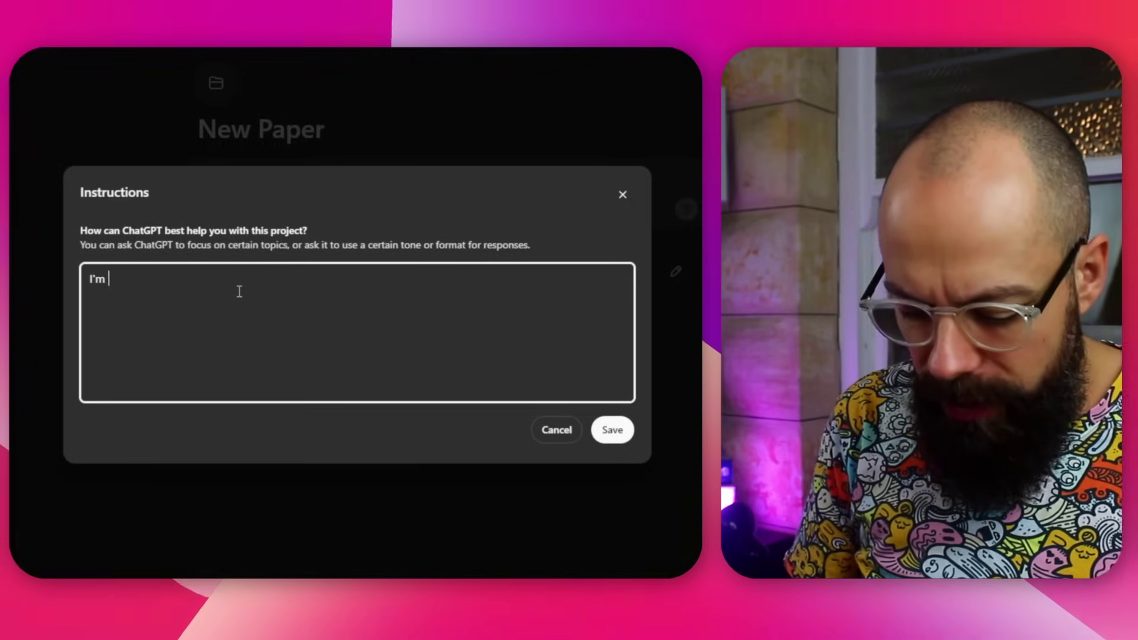
pyautogui.write('a')
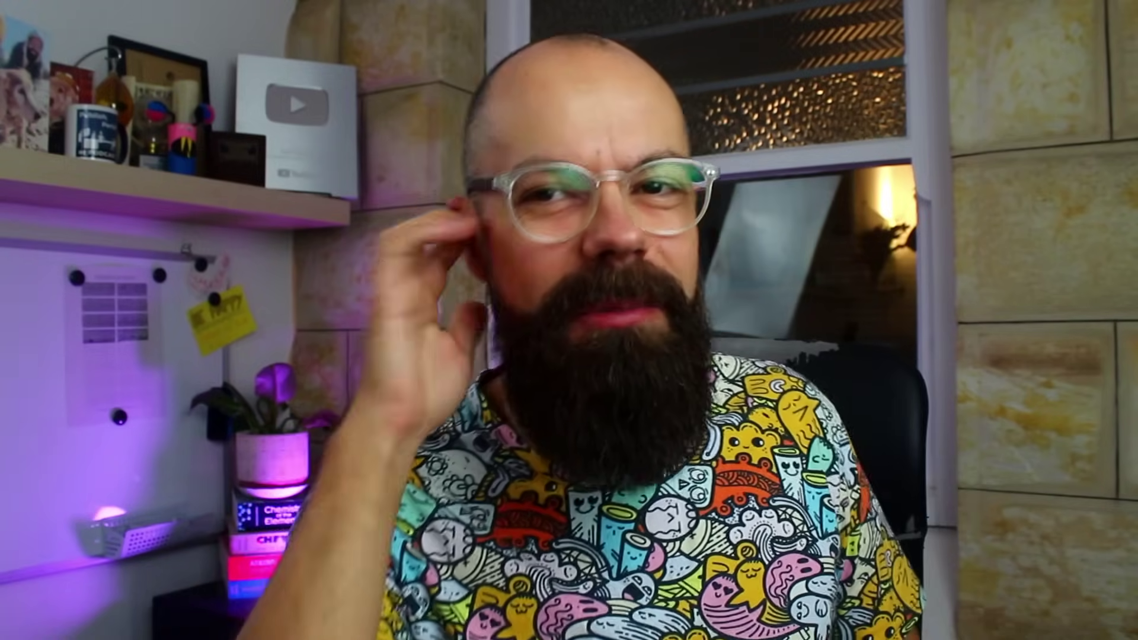